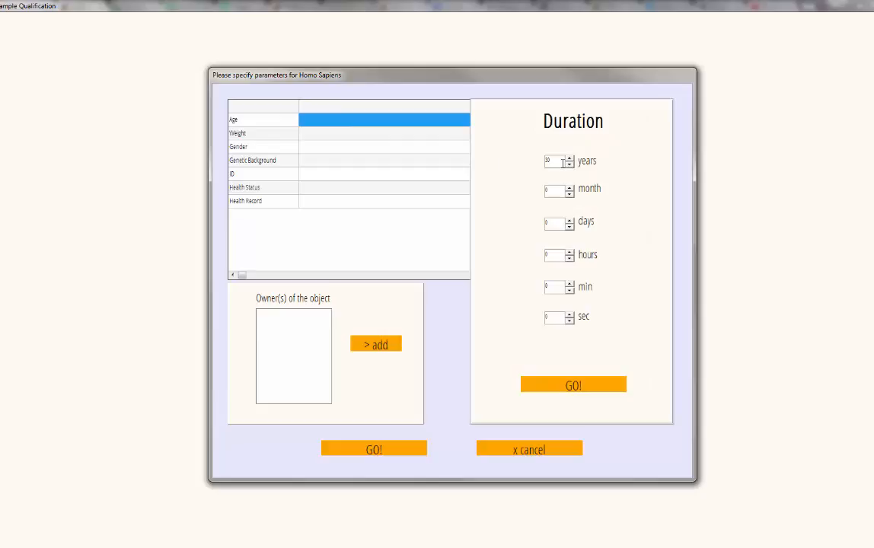
Confirm a 30-year duration as the Age of the Homo Sapiens sample source
left_click(564, 391)
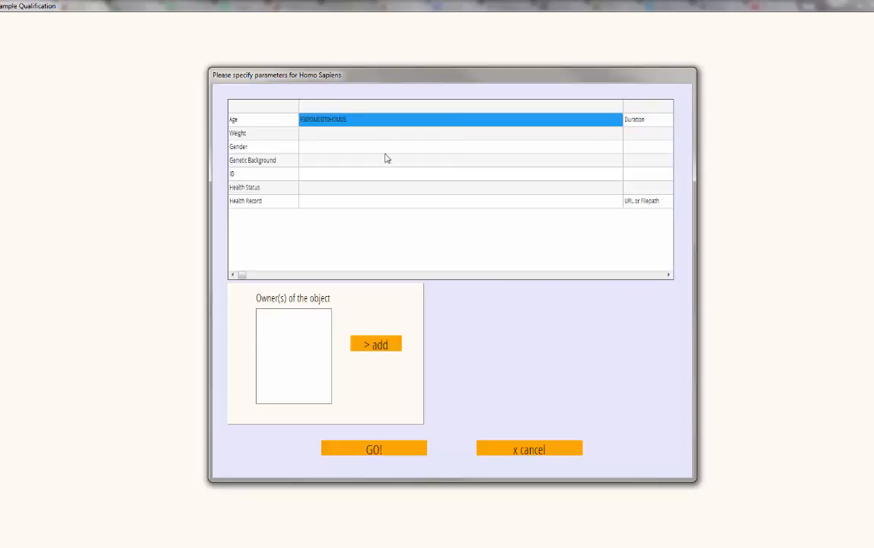
Enter Weight '-', Gender 'female' and Genetic Background '-' in the donor parameter table
left_click(373, 133)
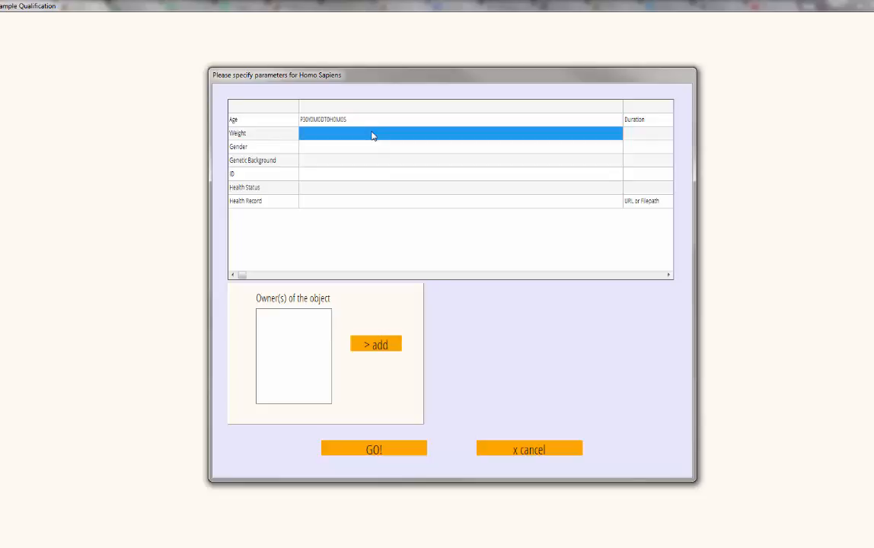
left_click(372, 134)
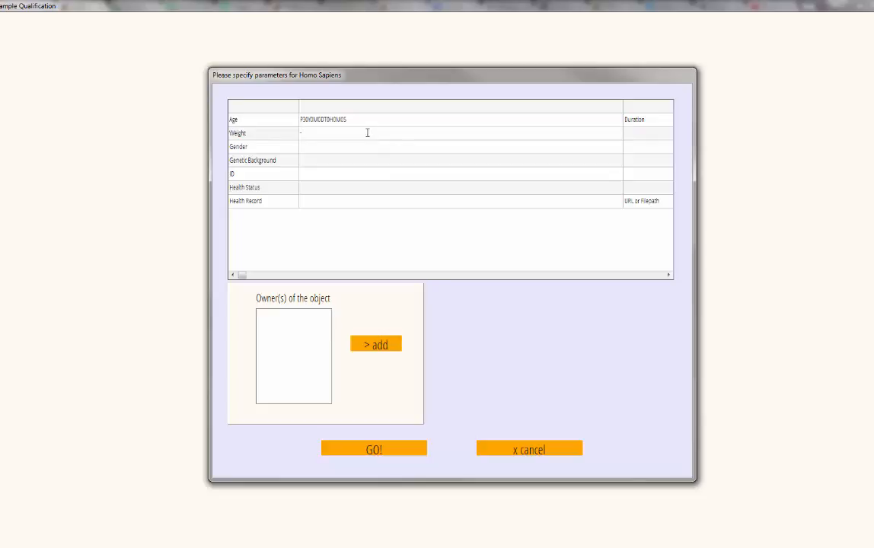
left_click(364, 151)
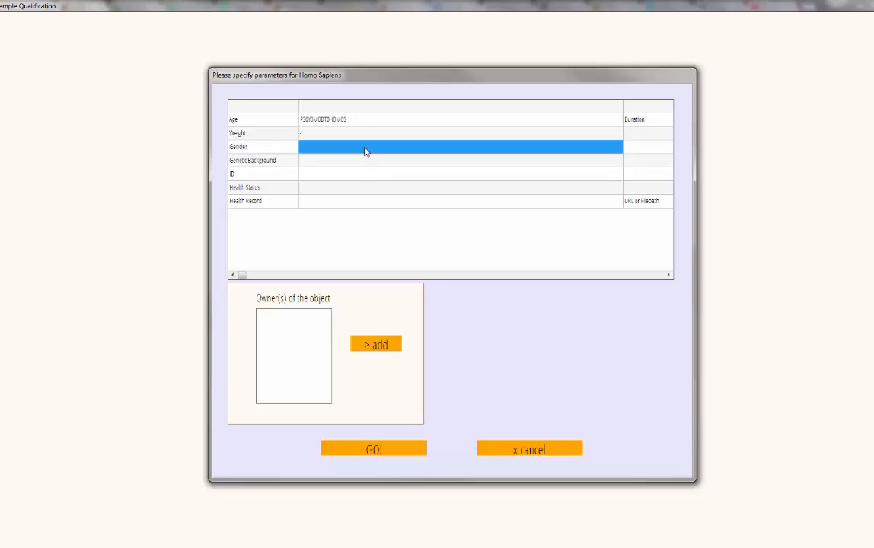
type("f")
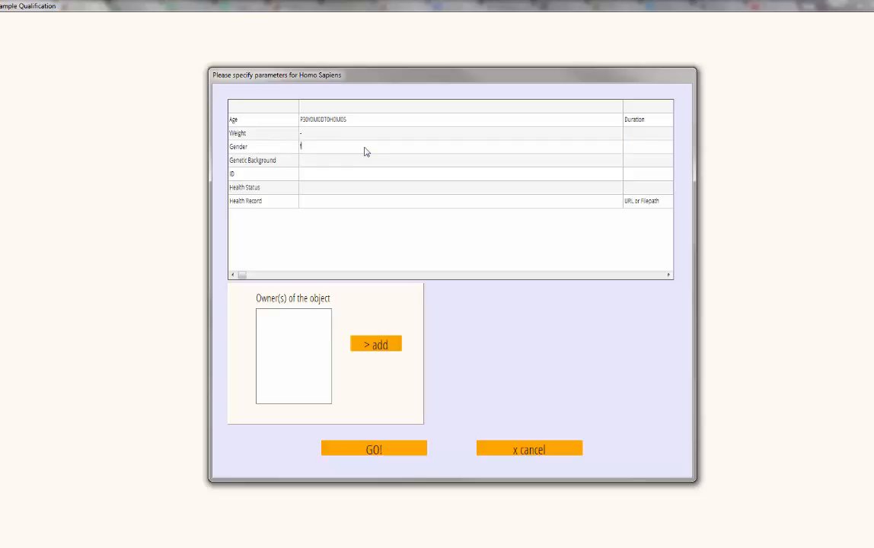
type("emale")
left_click(322, 164)
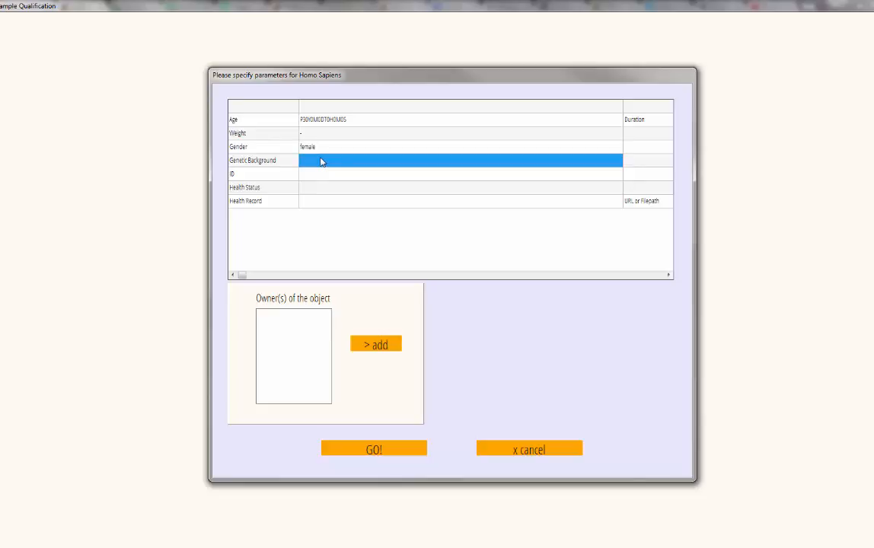
type("-")
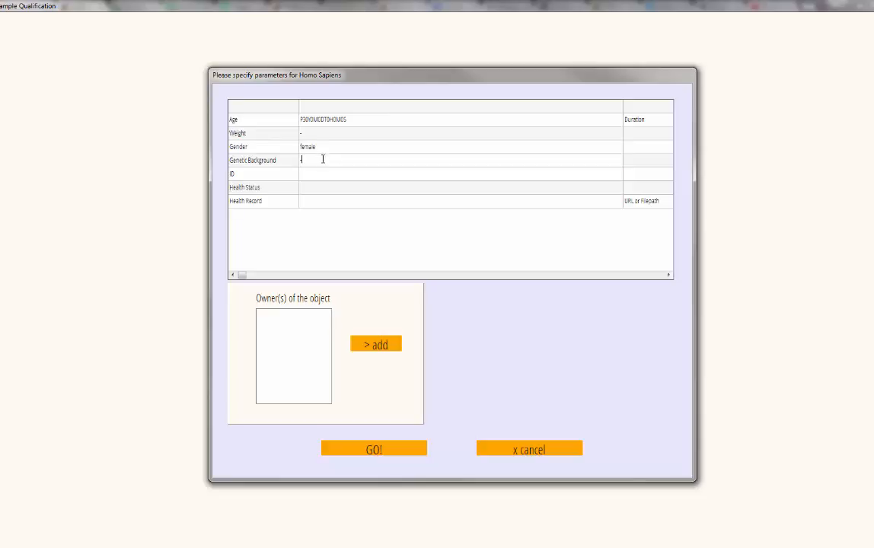
left_click(326, 179)
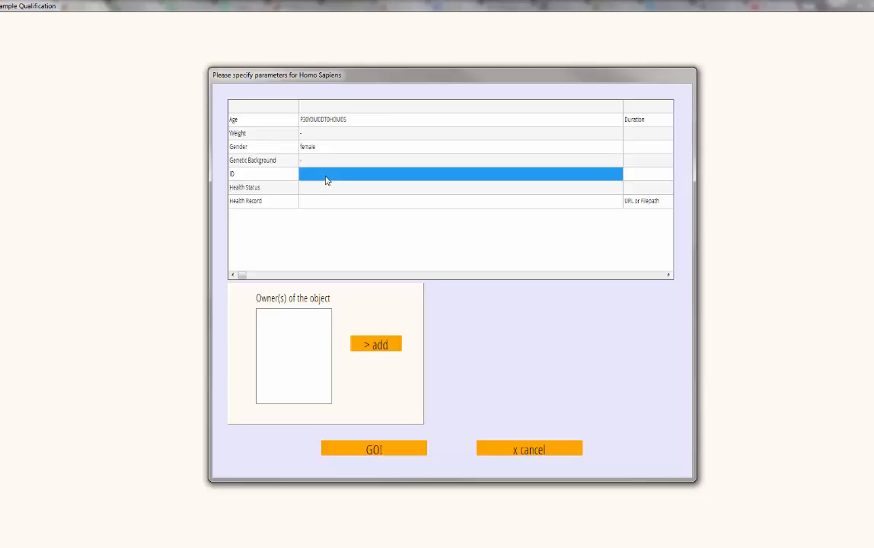
Enter ID 'ID01', Health Status 'diseased' and Health Record '-'
left_click(326, 181)
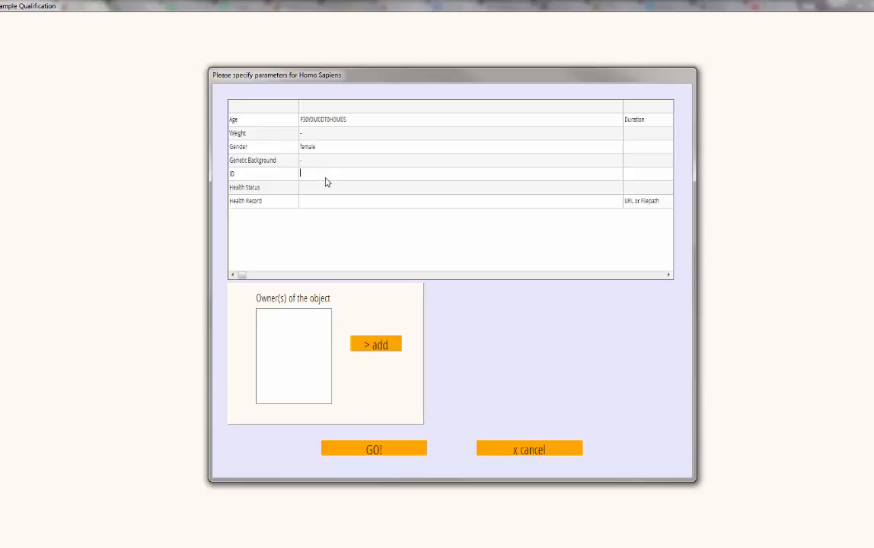
type("ID01")
left_click(312, 189)
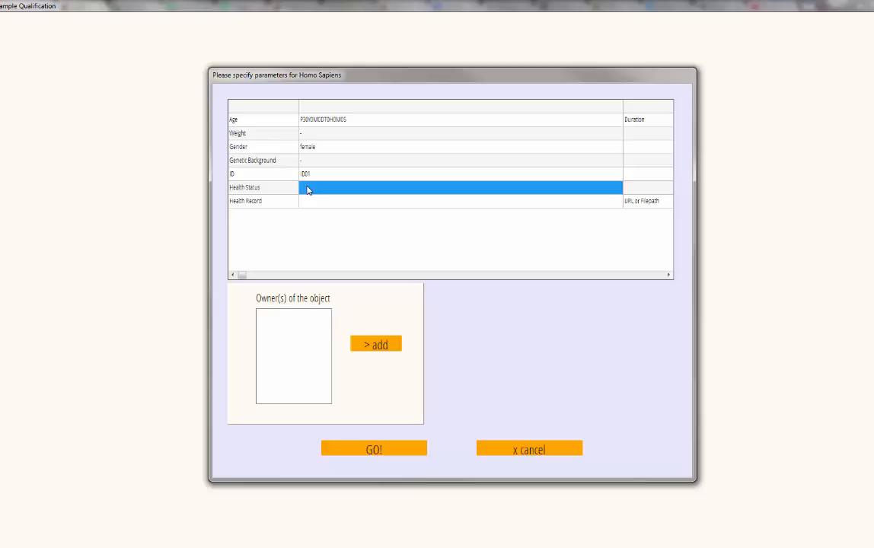
type("diseased")
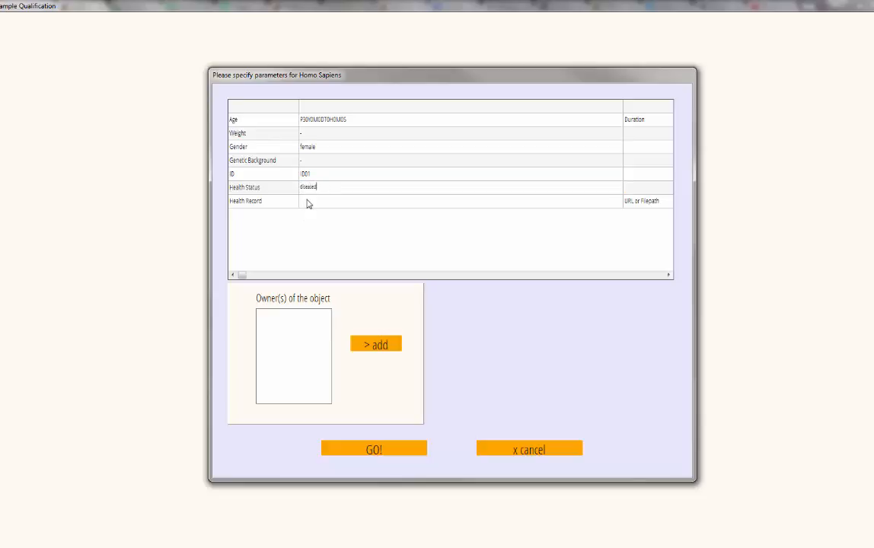
left_click(306, 201)
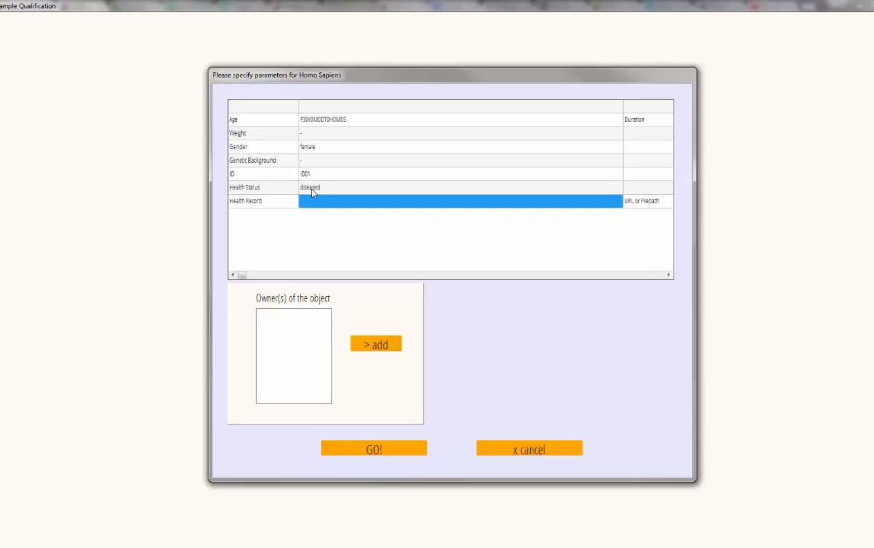
type("-")
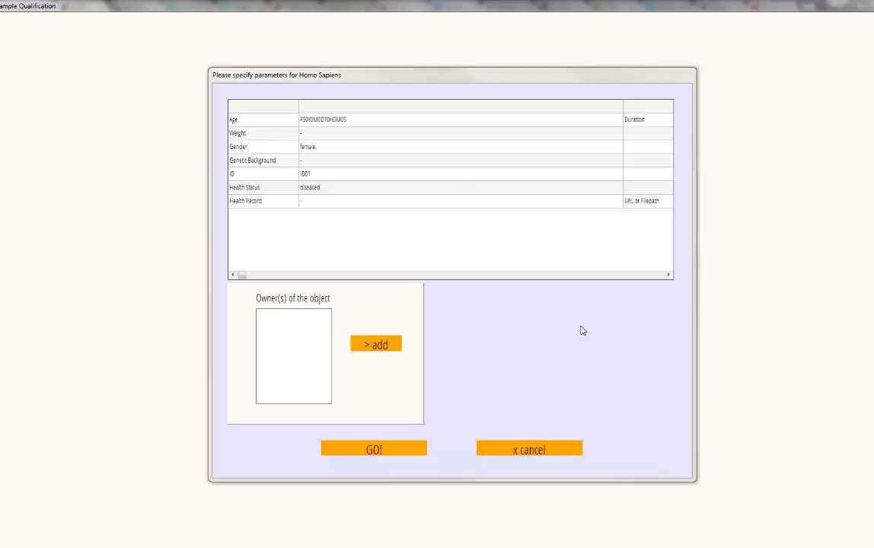
Add the first human from Advanced Search as owner and confirm the Homo Sapiens parameters
left_click(393, 356)
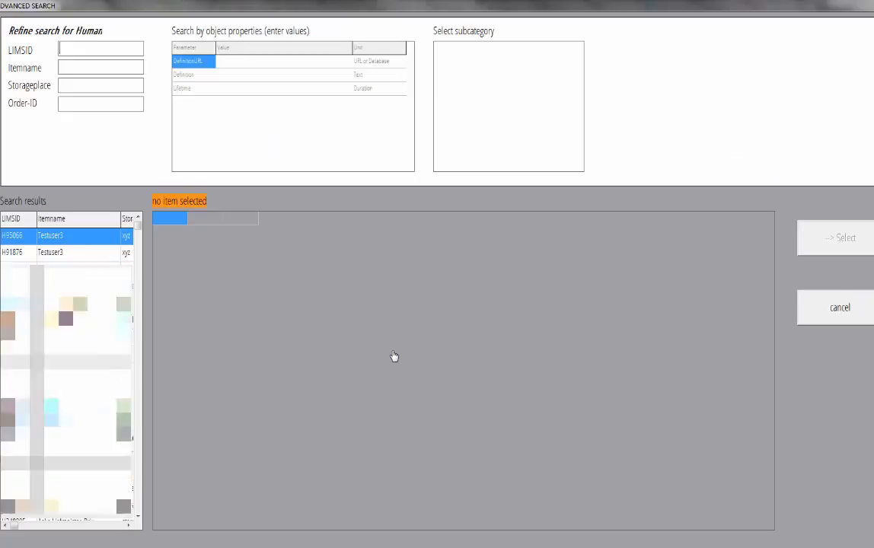
left_click(53, 243)
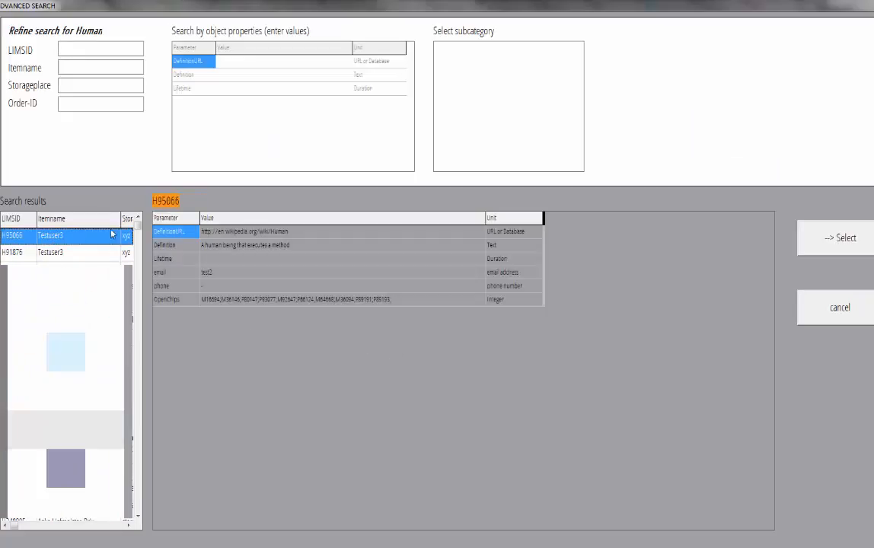
left_click(841, 248)
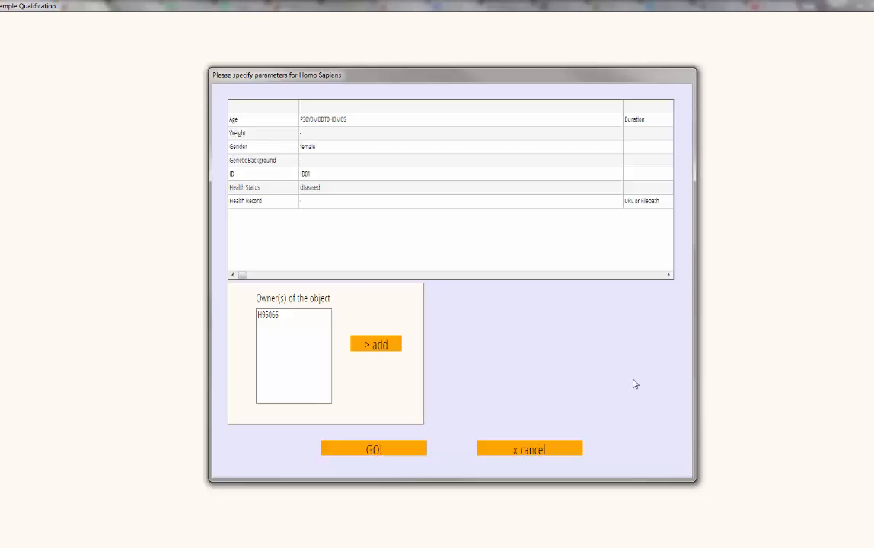
left_click(373, 452)
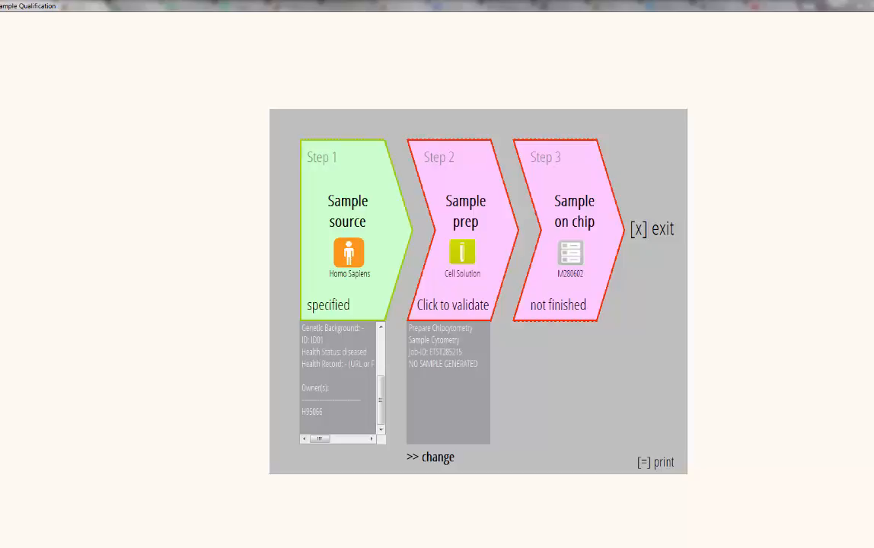
In the Sample prep labbook, set start 15.04.2016 10:18:19 and a 1-hour duration
left_click(475, 237)
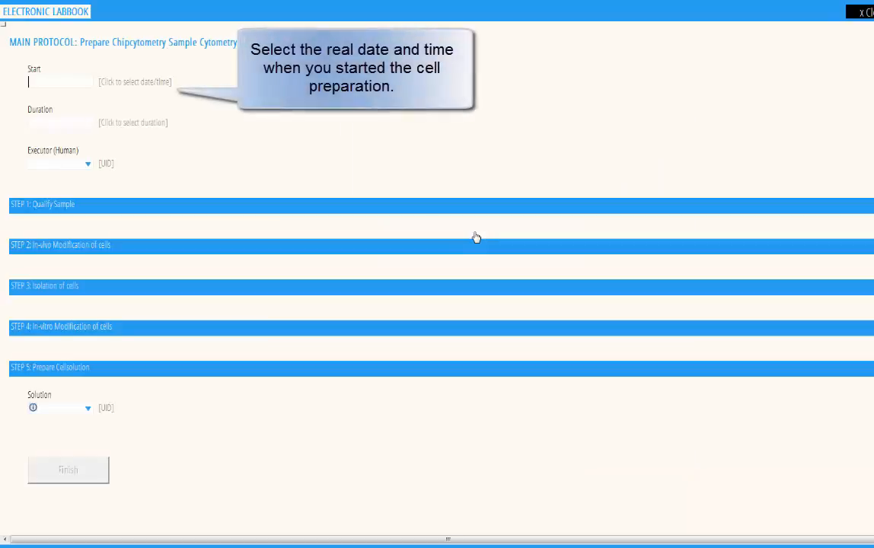
left_click(42, 82)
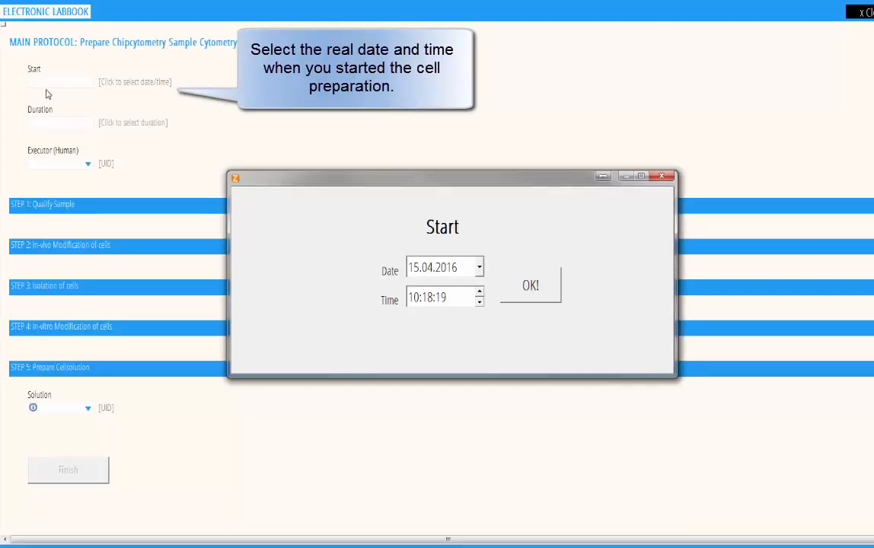
left_click(547, 297)
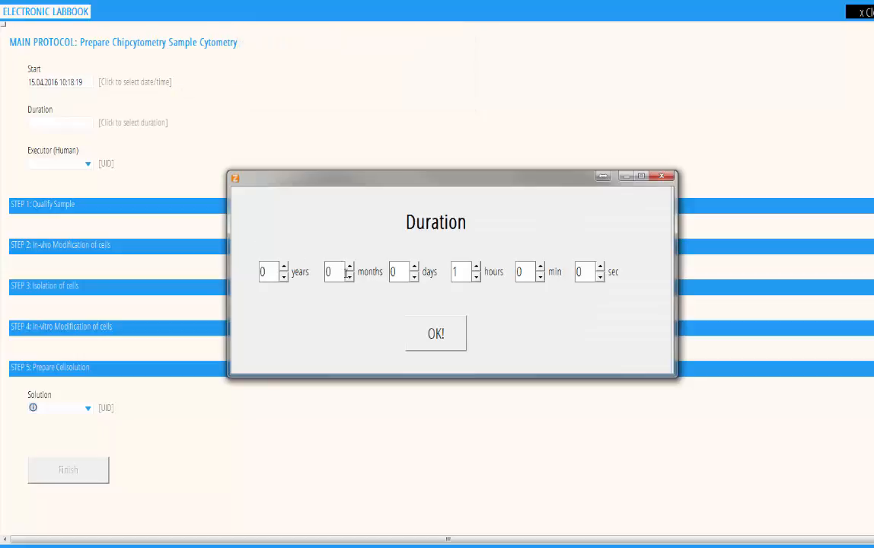
left_click(476, 277)
left_click(477, 267)
left_click(436, 333)
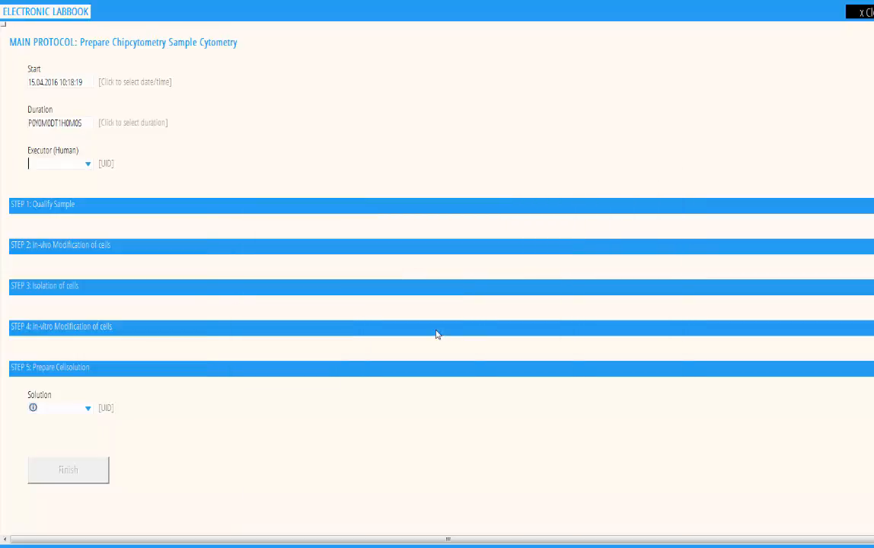
Enter the executor's ID directly in the Executor field
left_click(89, 165)
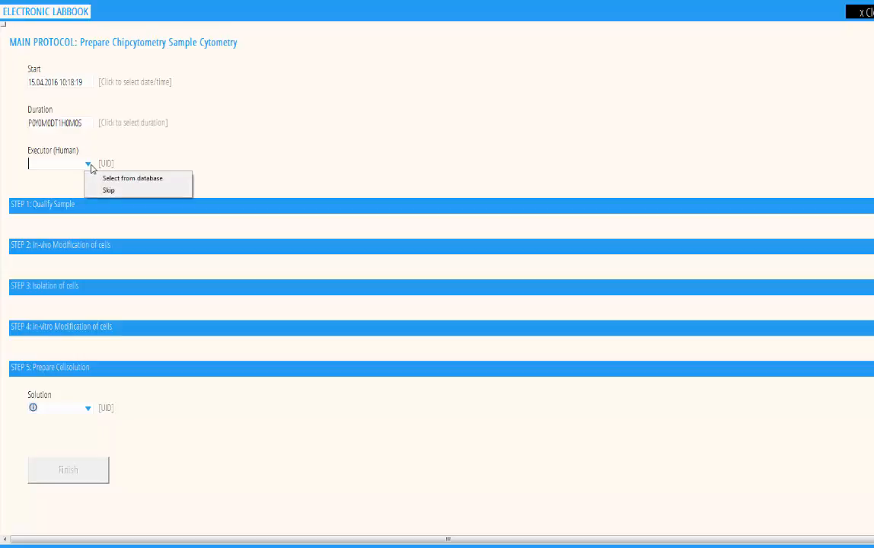
left_click(64, 164)
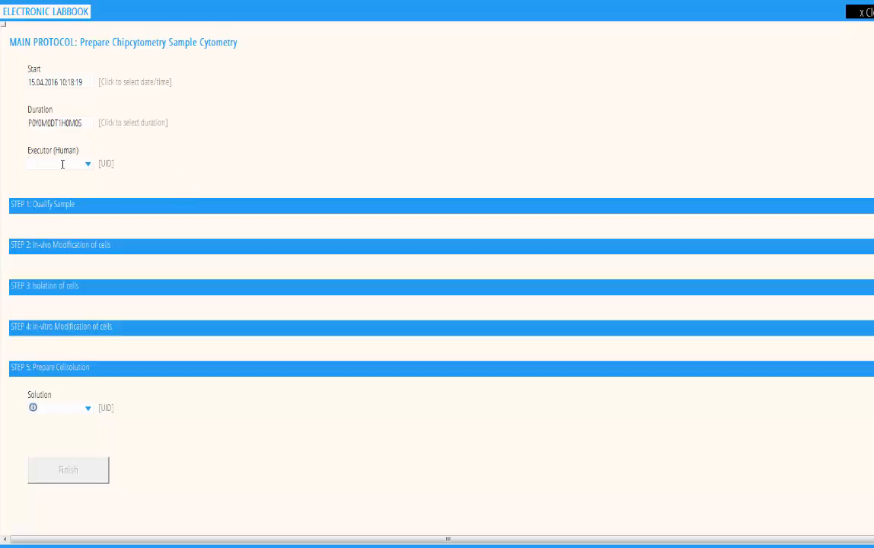
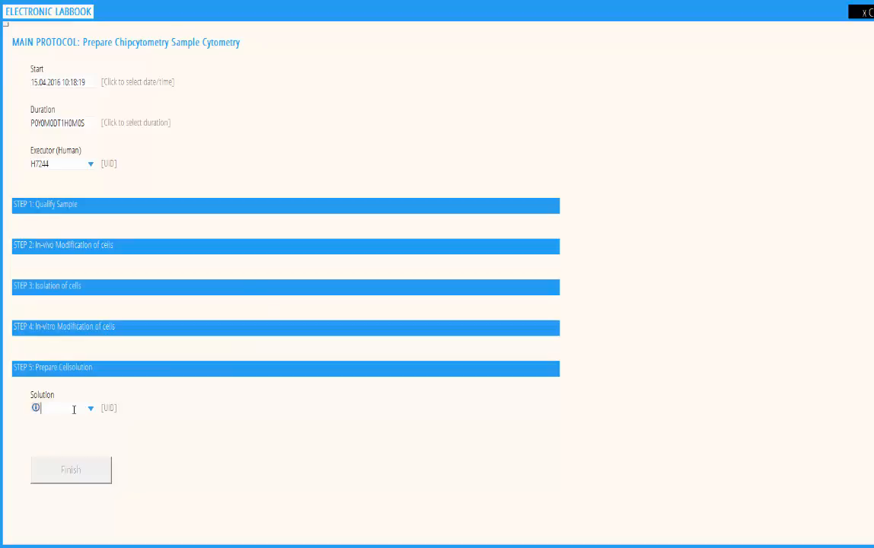
left_click(92, 411)
Search non-permeabilizing buffers for 'wash' and select ZELLKRAFTWERK Wash Buffer as the solution
left_click(114, 422)
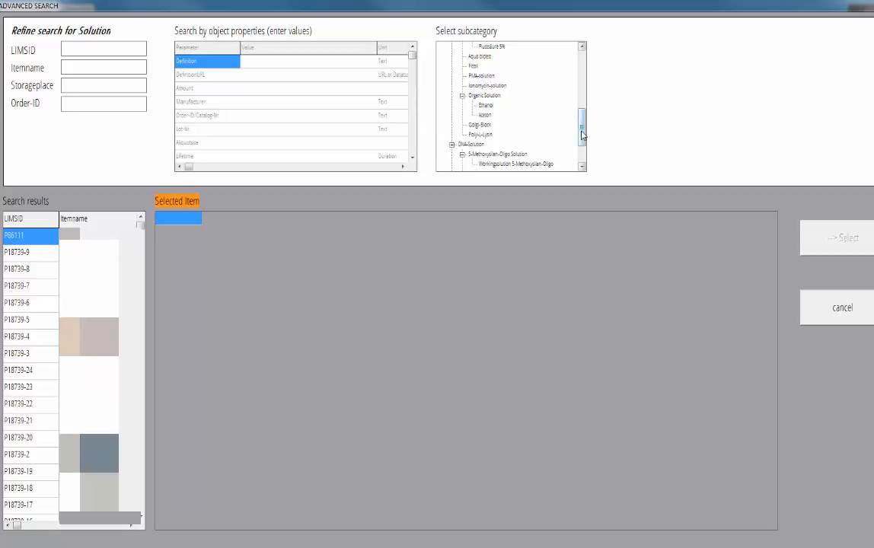
left_click_drag(582, 135, 576, 82)
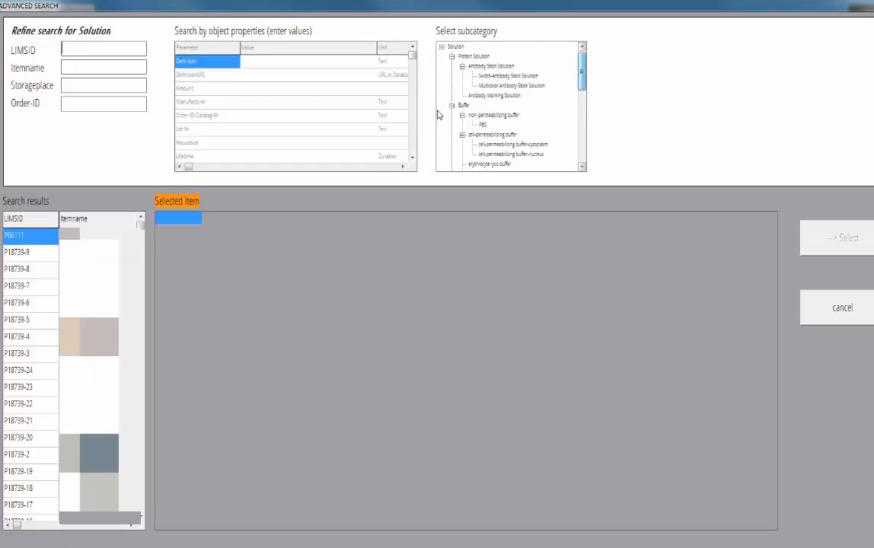
left_click(461, 105)
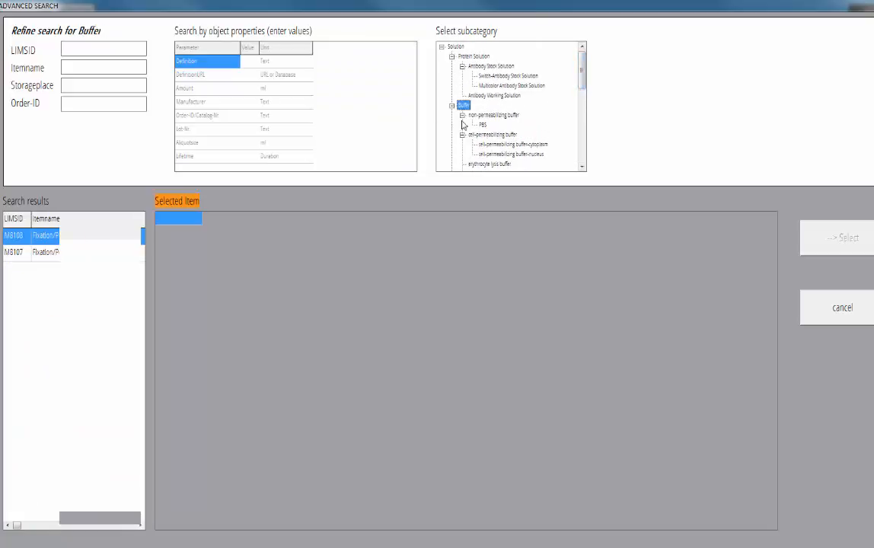
left_click(462, 115)
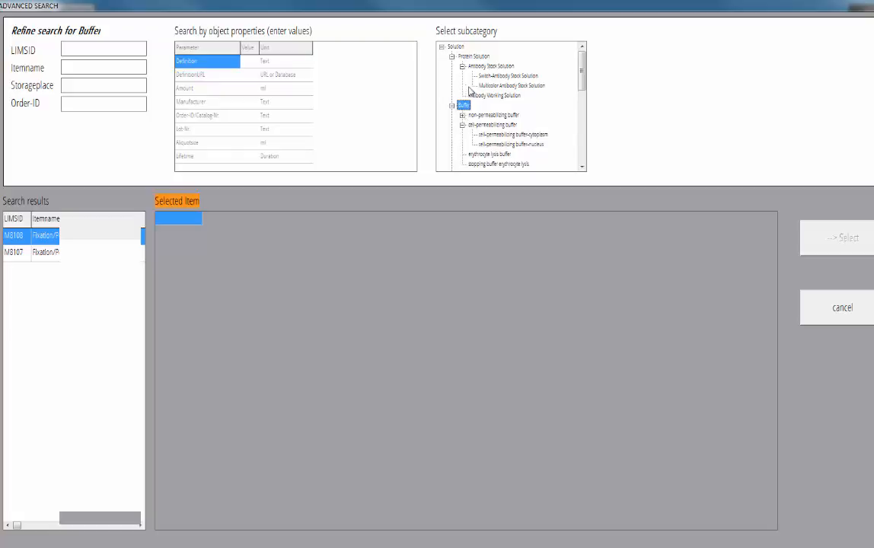
left_click(487, 115)
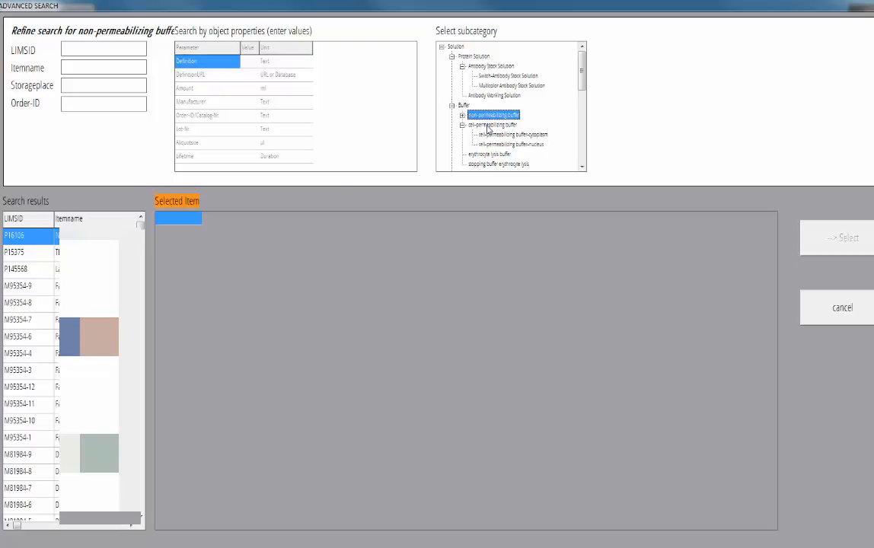
left_click(84, 67)
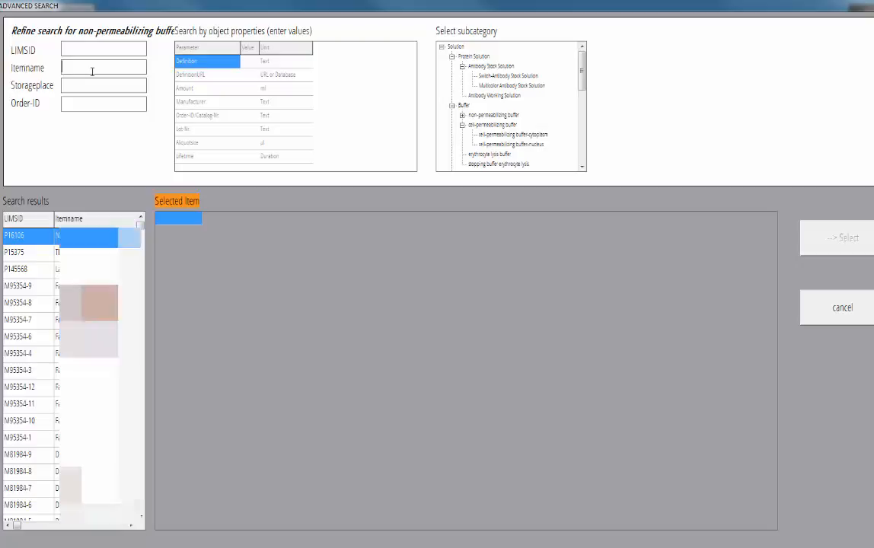
type("wash")
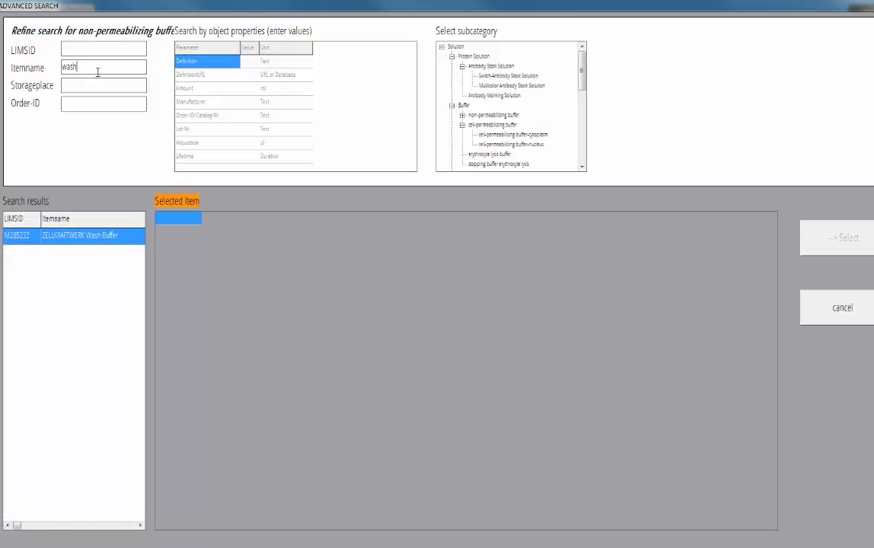
left_click(110, 241)
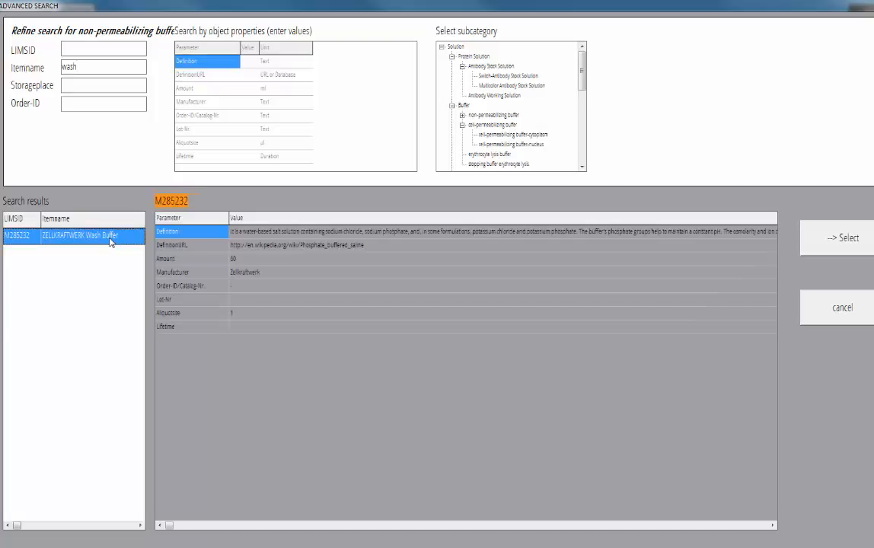
left_click(837, 236)
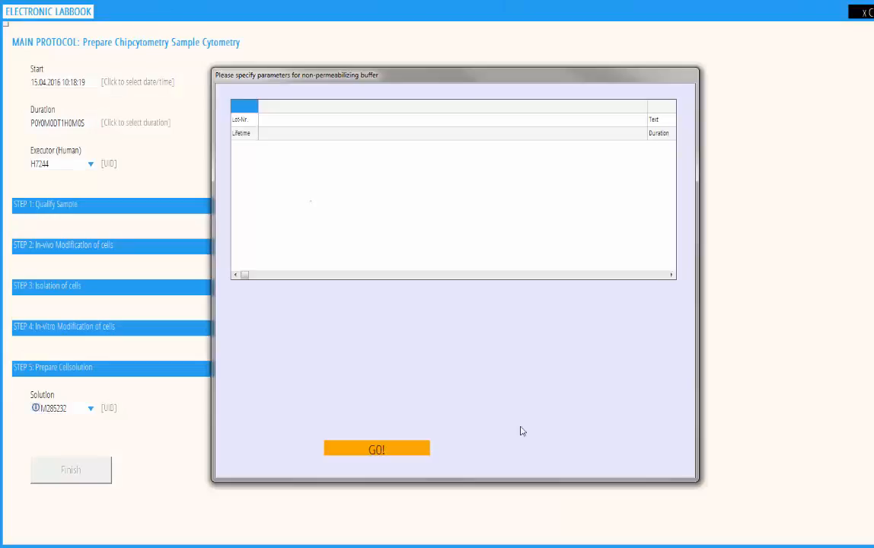
Confirm the buffer and PBS parameters and validate the protocol, generating sample PTST285230
left_click(411, 452)
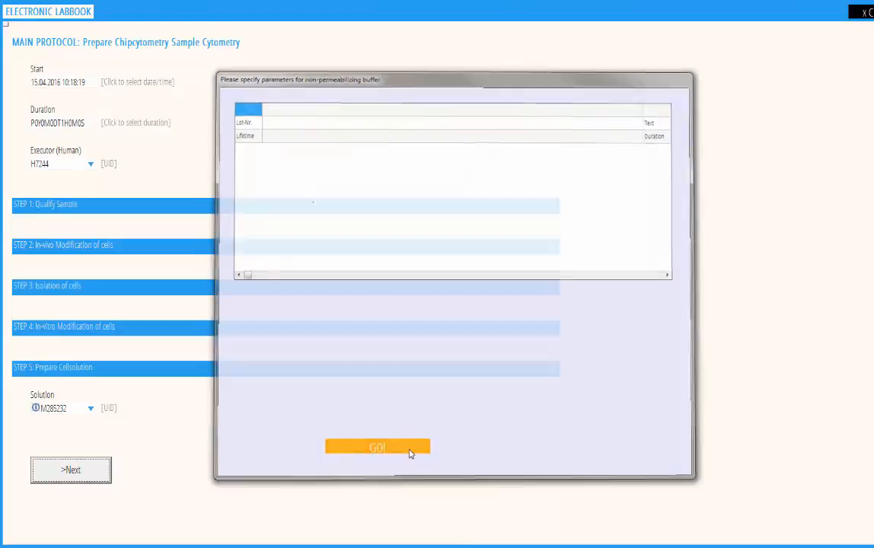
left_click(75, 408)
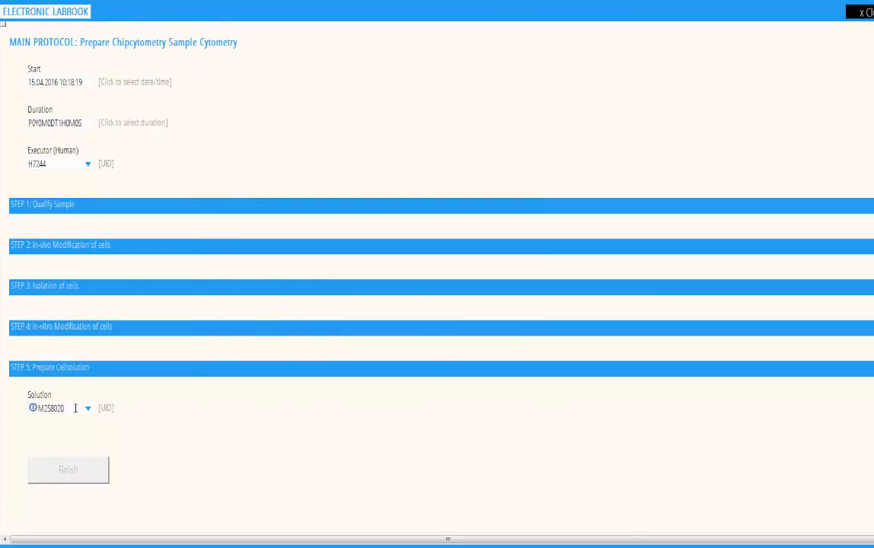
key("Return")
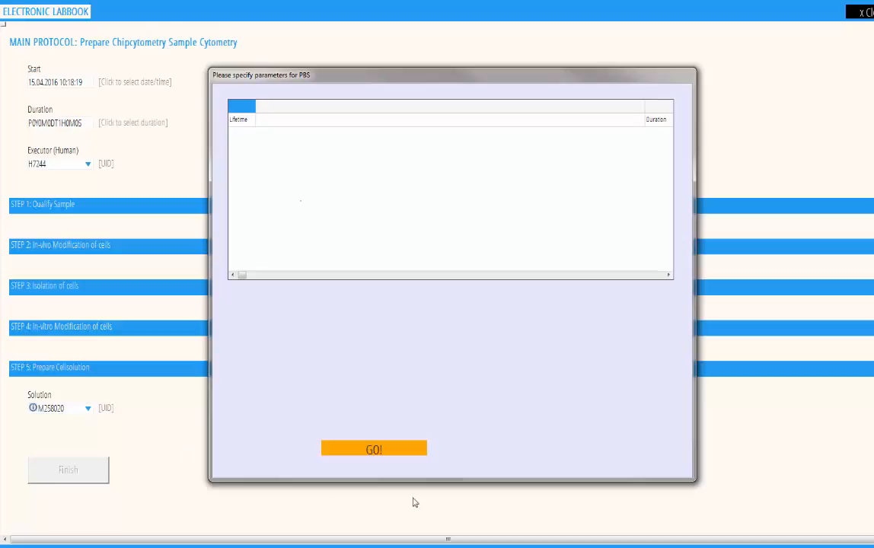
left_click(400, 450)
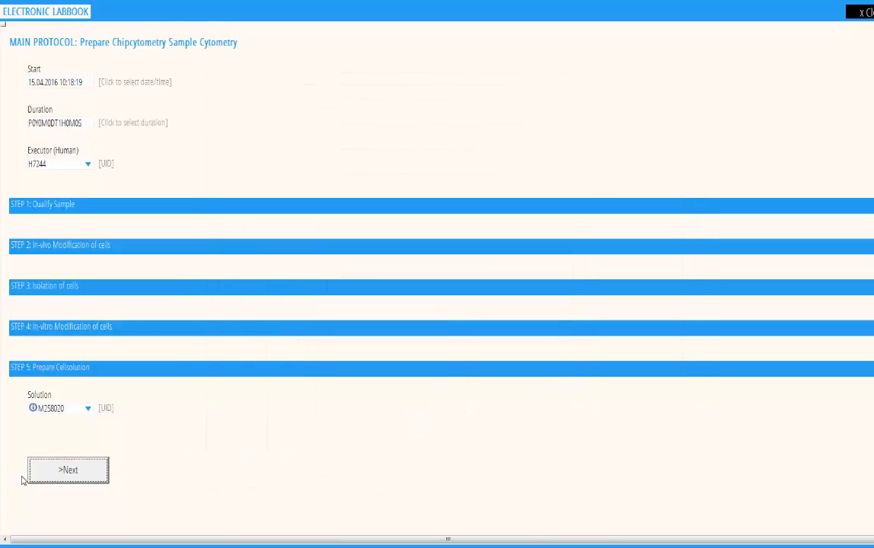
left_click(76, 475)
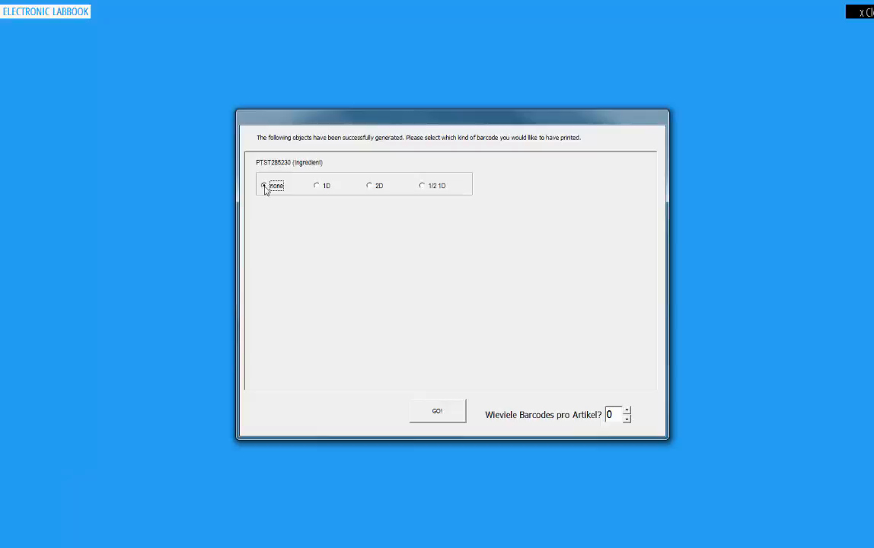
Skip barcode printing and open the Step 3 'Sample on chip' panel
left_click(453, 415)
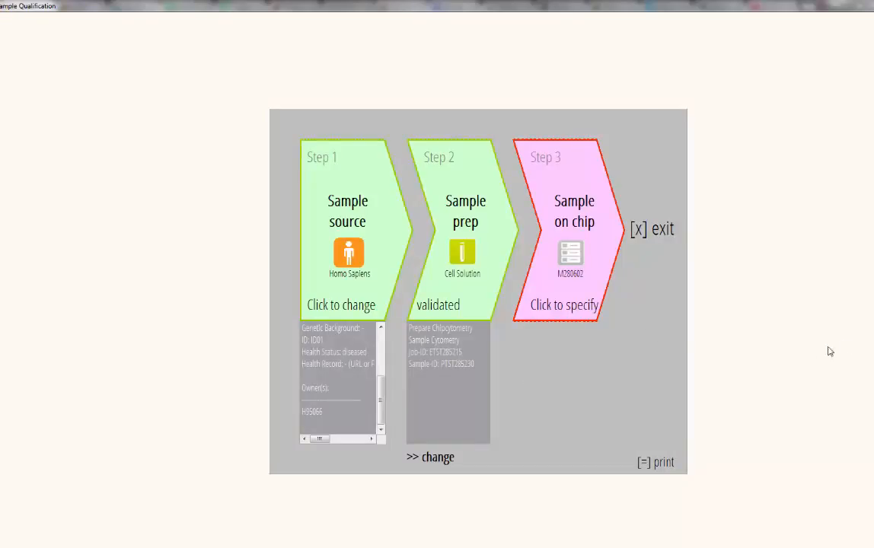
left_click(597, 260)
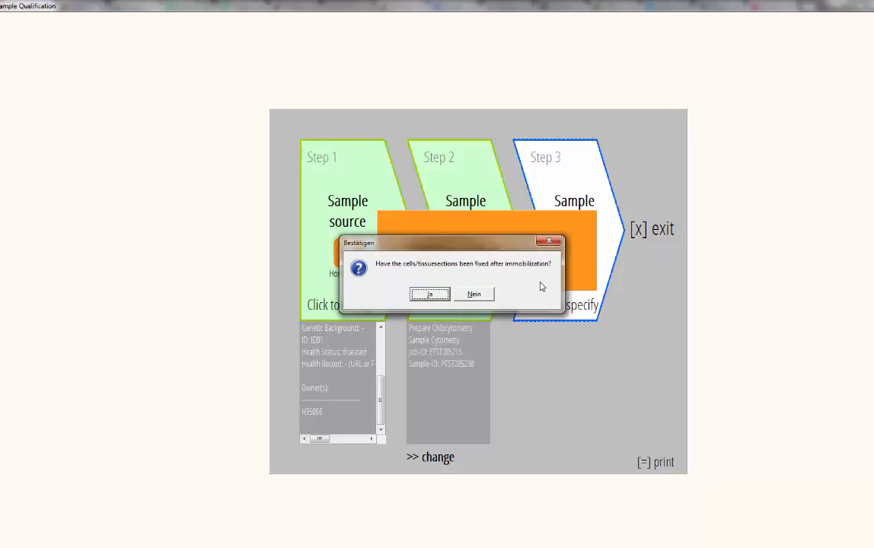
Confirm fixation, set start 15.04.2016 10:29:47, and enter the executor's ID
left_click(428, 294)
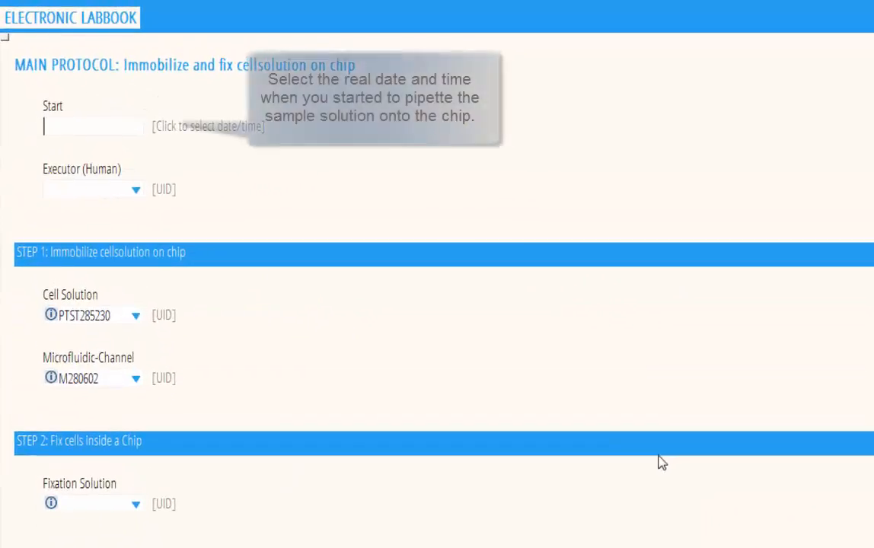
left_click(84, 125)
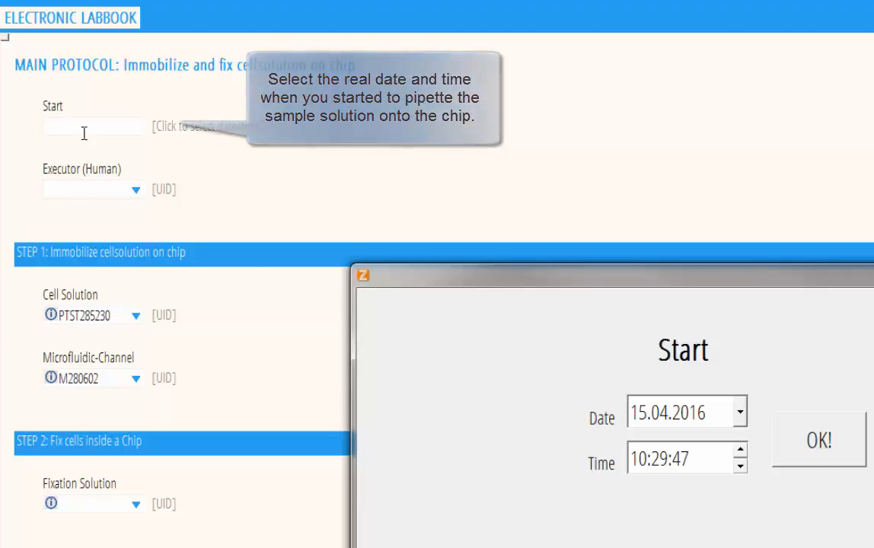
left_click(779, 461)
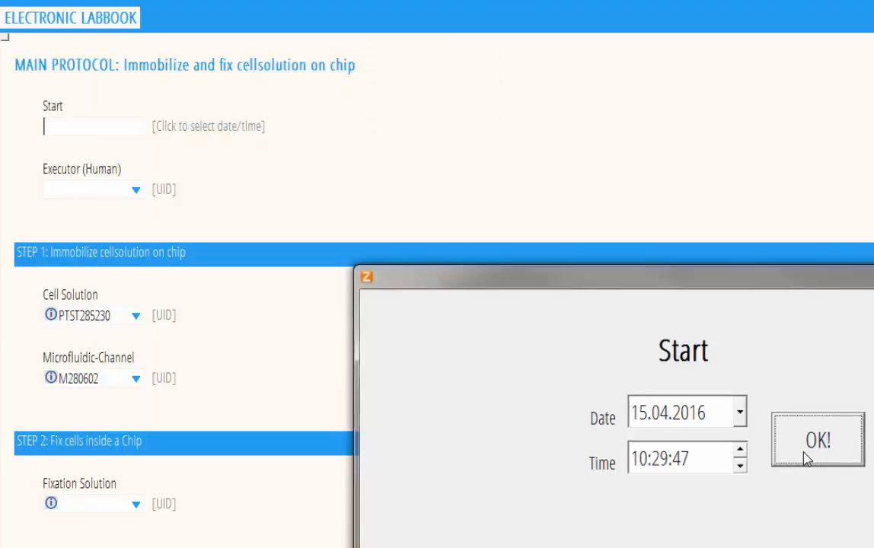
left_click(107, 186)
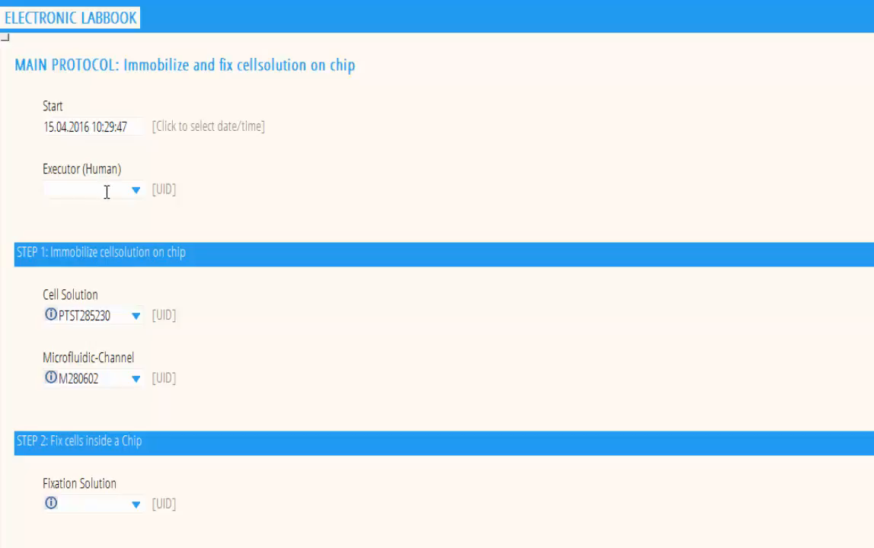
left_click(137, 190)
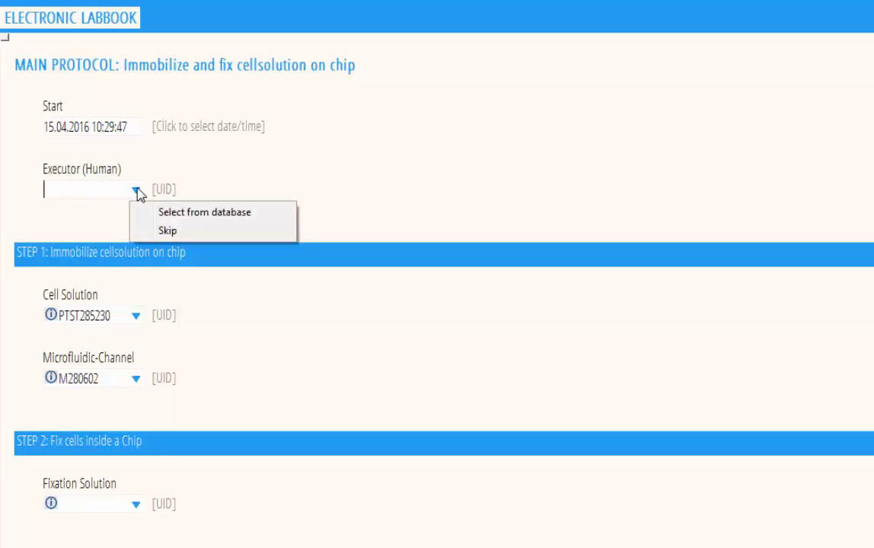
left_click(93, 190)
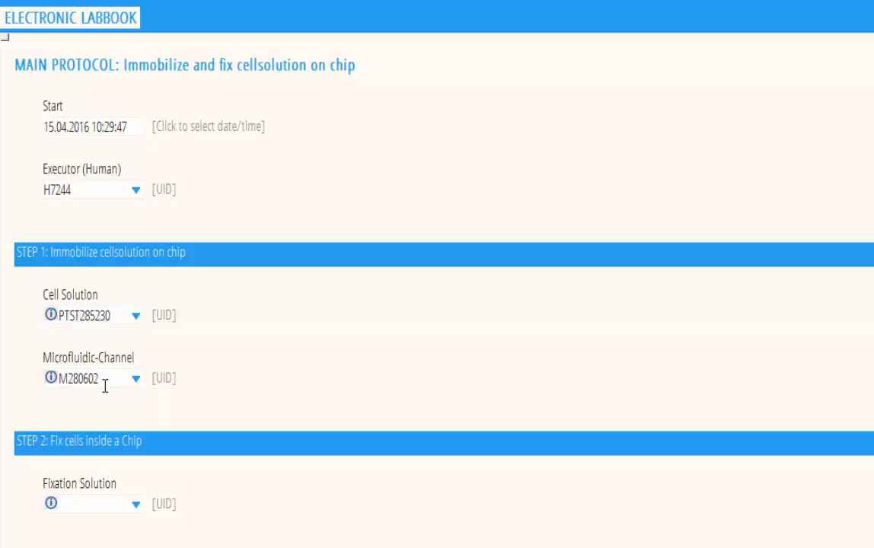
left_click(126, 313)
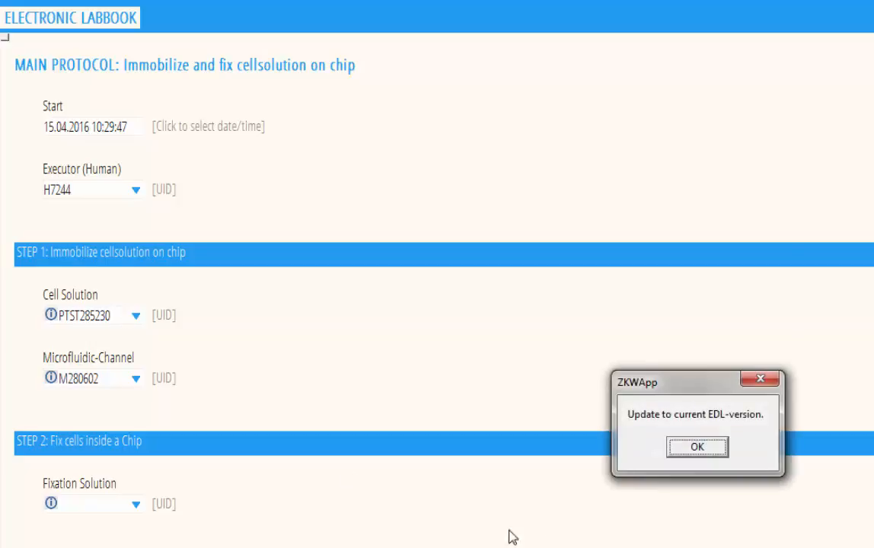
Dismiss the EDL-version notice and confirm cell solution PTST285230 with microfluidic channel M280602
left_click(714, 449)
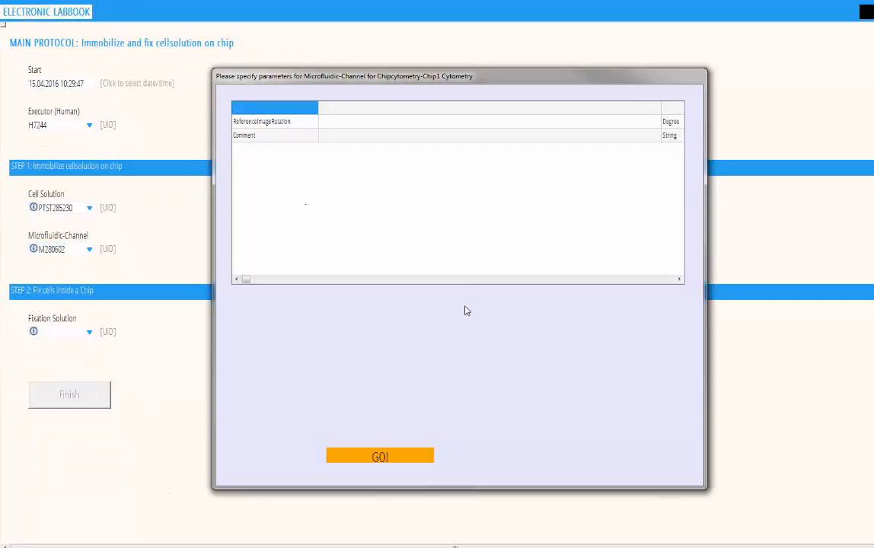
left_click(395, 457)
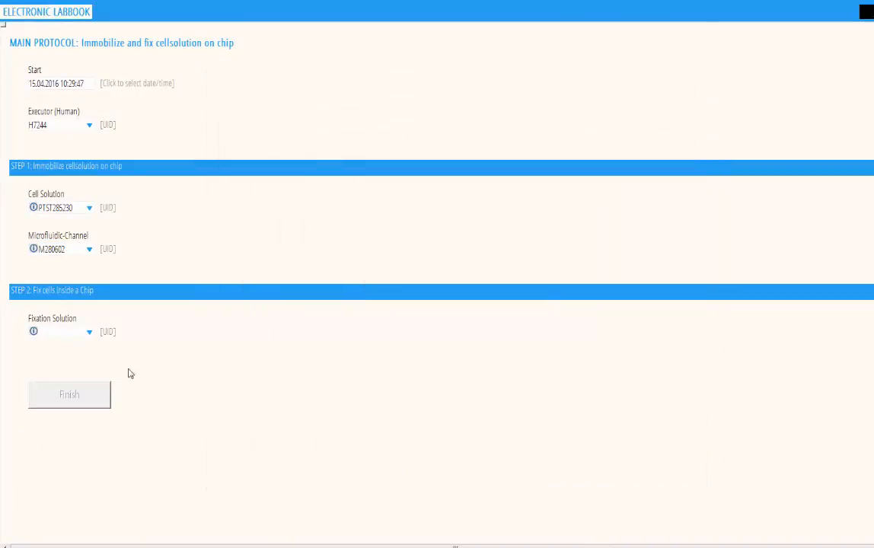
left_click(76, 334)
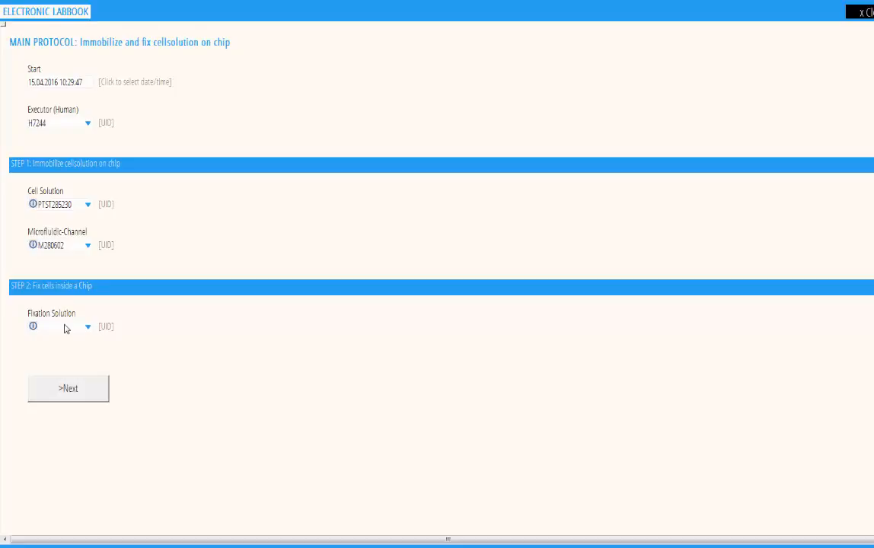
left_click(65, 325)
Search the database for 'fixation', assign ZELLKRAFTWERK Fixation Buffer M285231, and finish the protocol
left_click(89, 329)
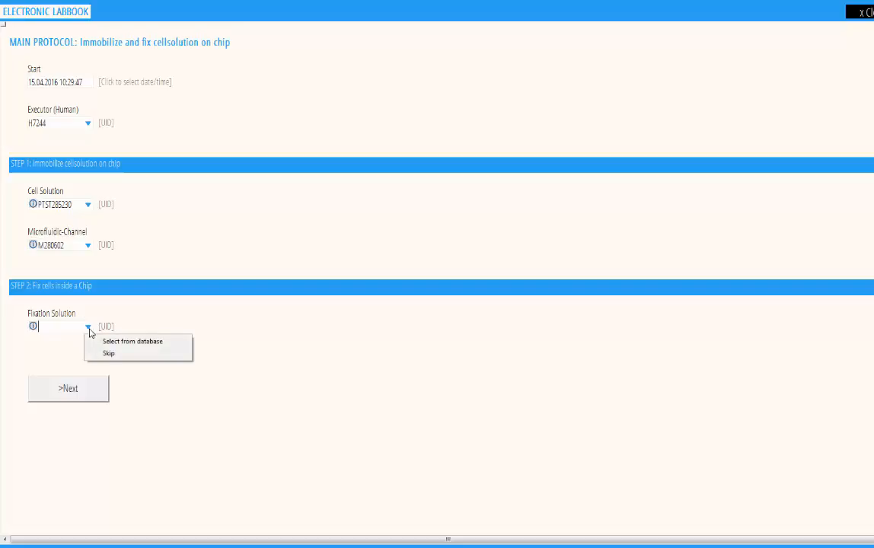
left_click(108, 342)
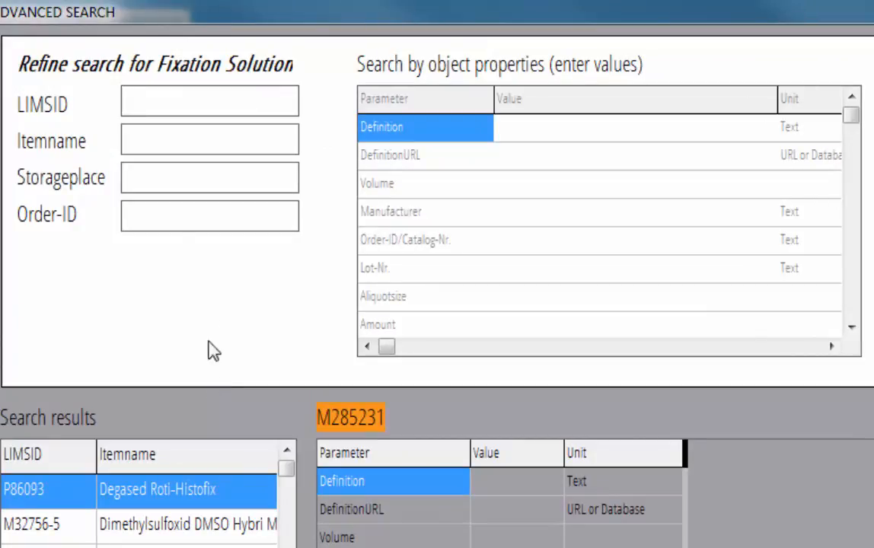
left_click(160, 147)
type("fixation")
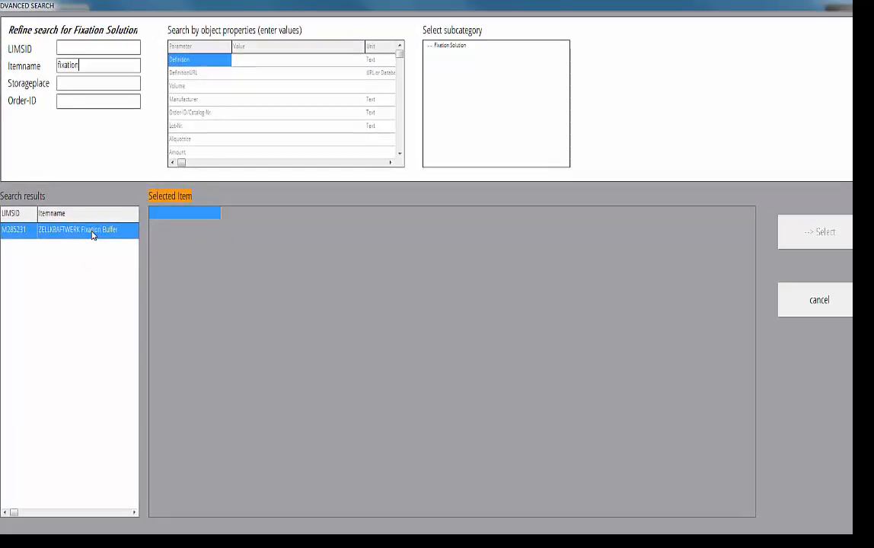
left_click(93, 235)
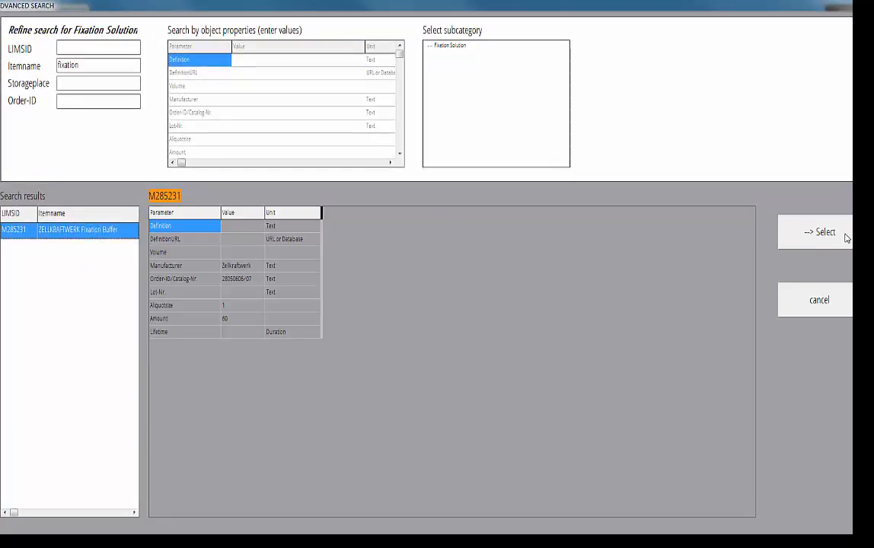
left_click(818, 233)
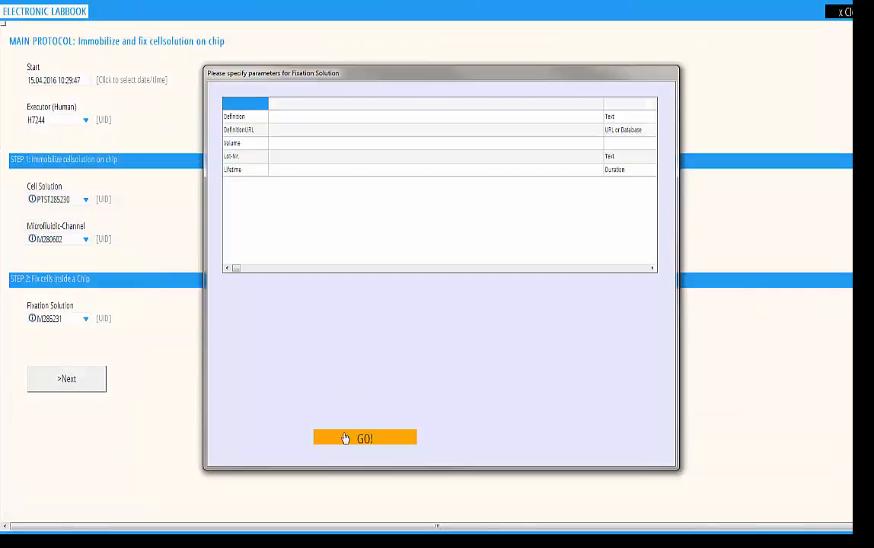
left_click(346, 442)
left_click(61, 387)
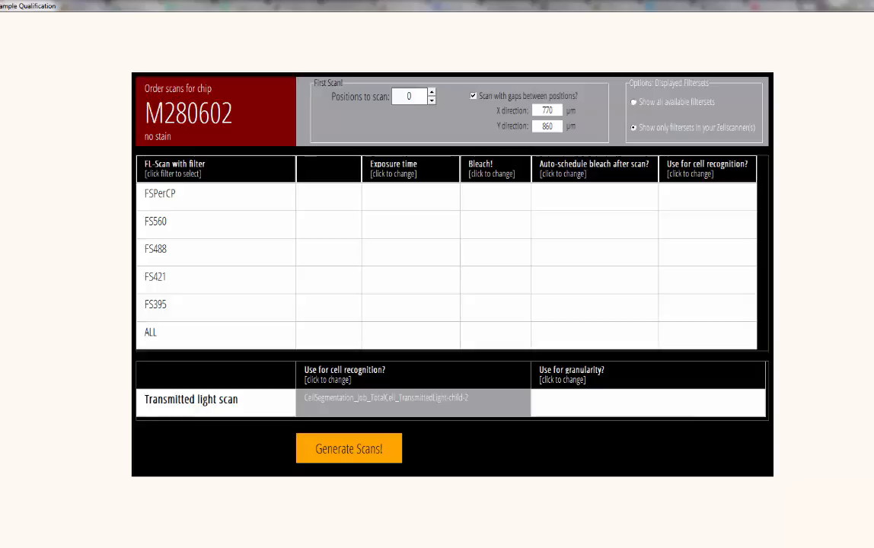
Set 10 positions to scan and add an ALL-filter scan with a 30-second bleach
left_click(423, 105)
type("10")
left_click(238, 342)
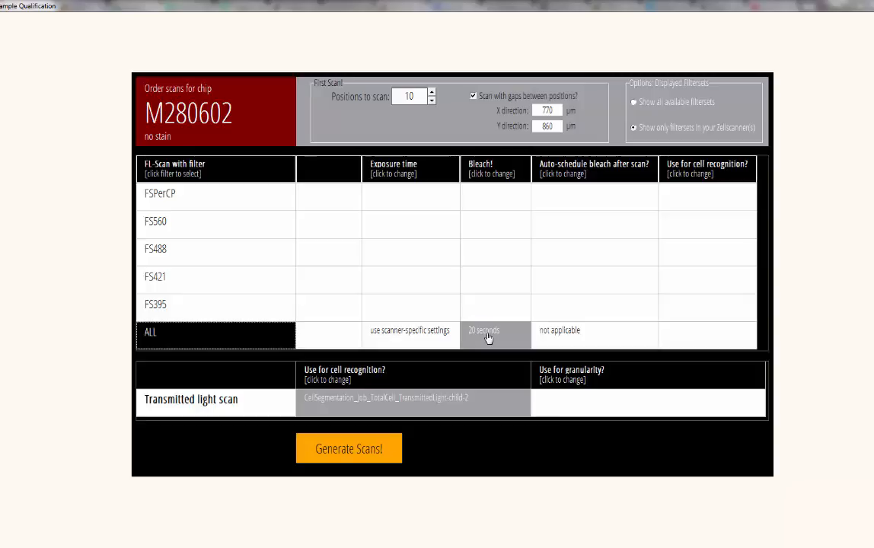
left_click(487, 338)
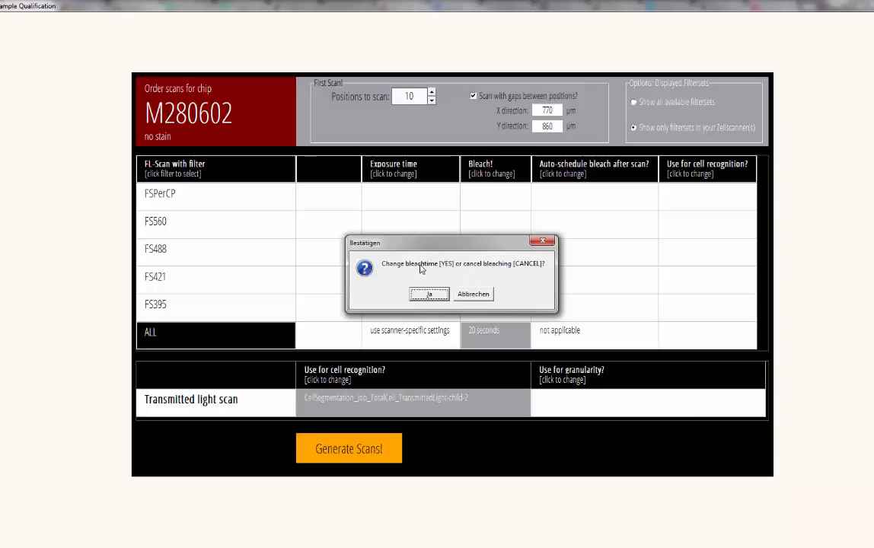
left_click(435, 295)
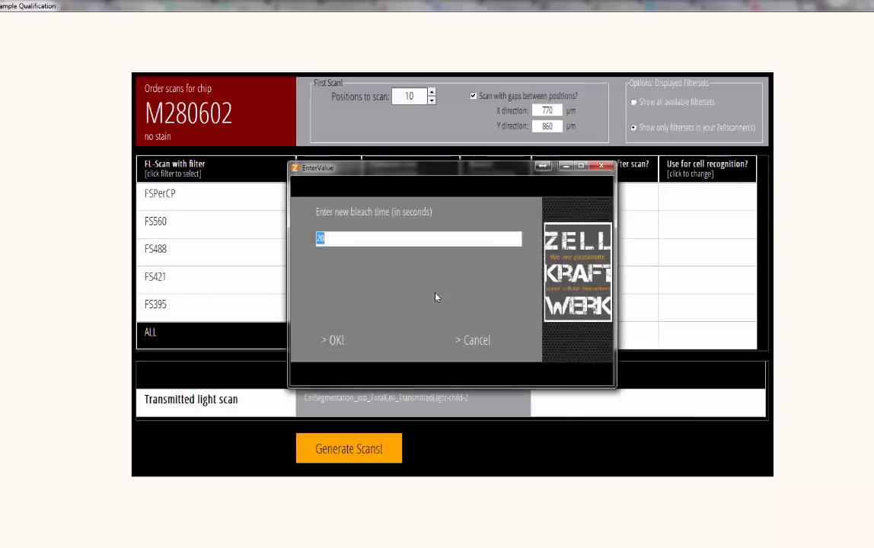
type("30")
left_click(339, 341)
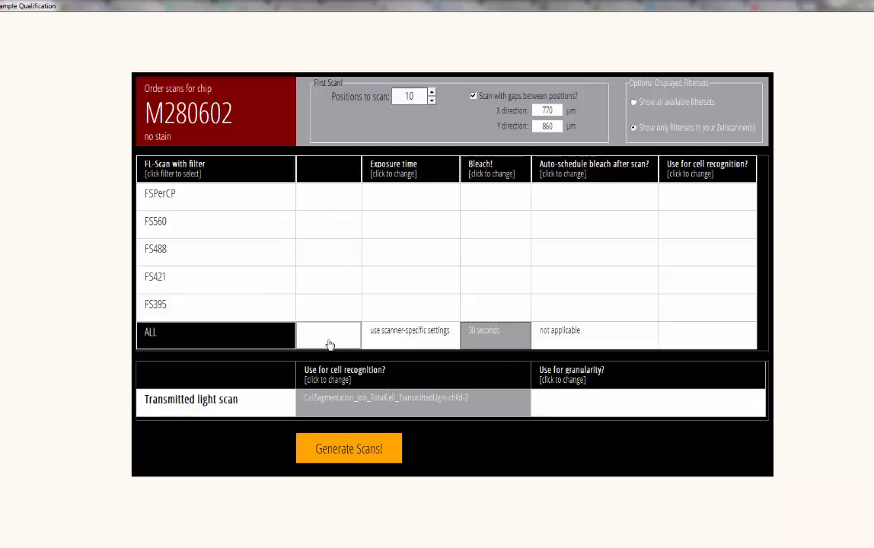
Add FSPerCP, FS560, FS488, FS395 and FS421 filter scans and generate the scans
left_click(283, 204)
left_click(277, 222)
left_click(255, 257)
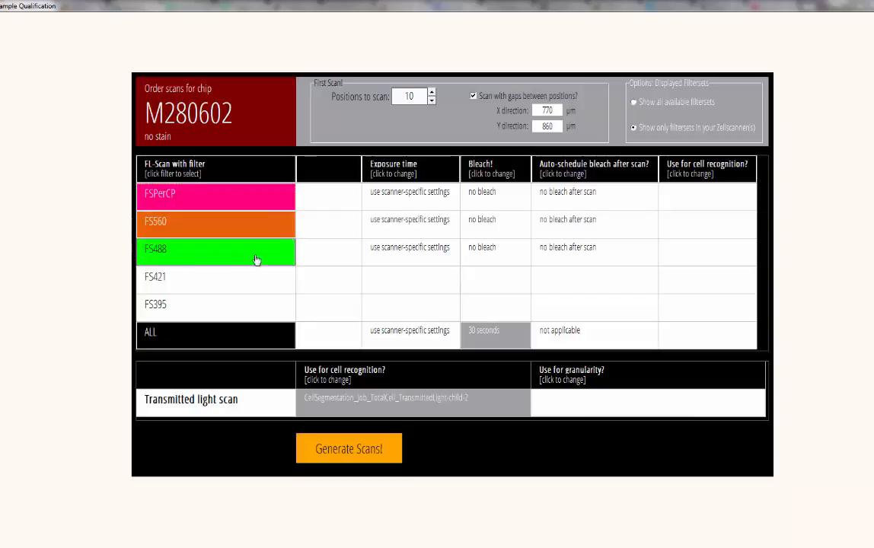
left_click(238, 309)
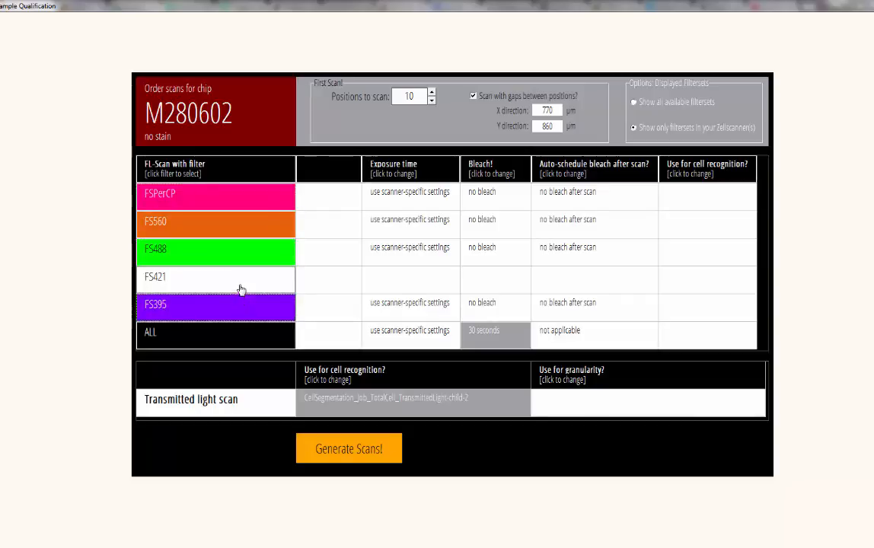
left_click(241, 288)
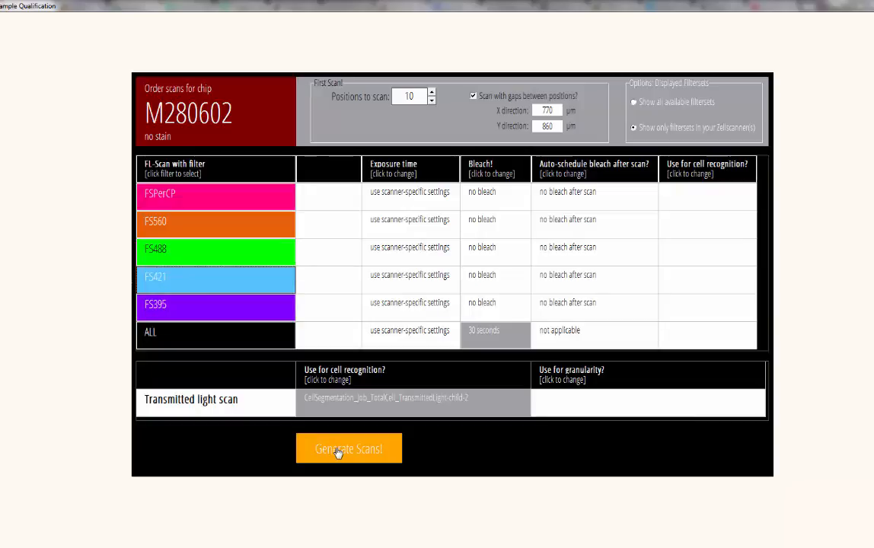
left_click(339, 452)
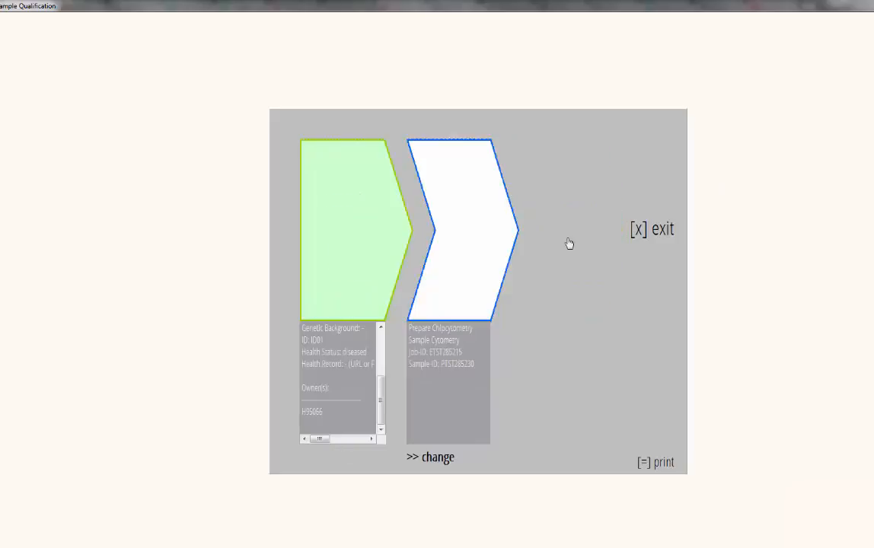
Close the step overview and review the cell solution ID01 sample details on chip M280602
left_click(670, 230)
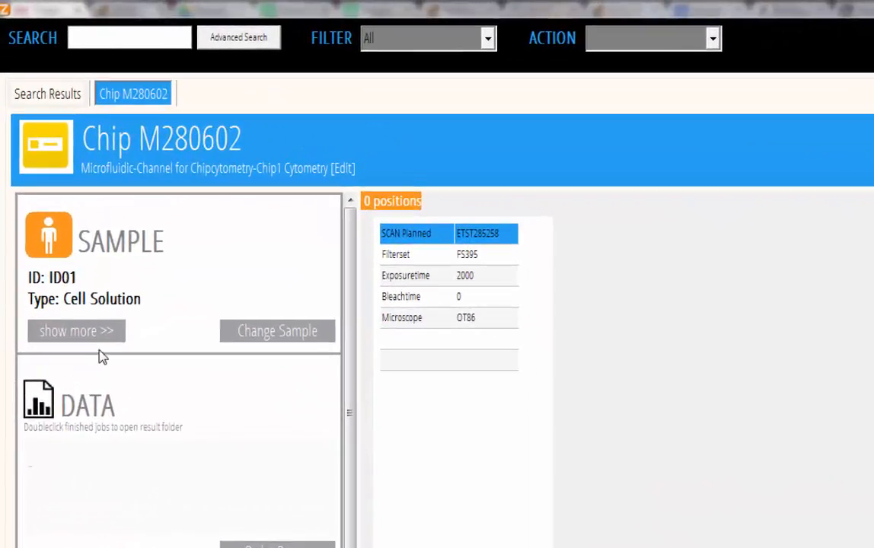
left_click(101, 335)
left_click_drag(453, 351, 451, 430)
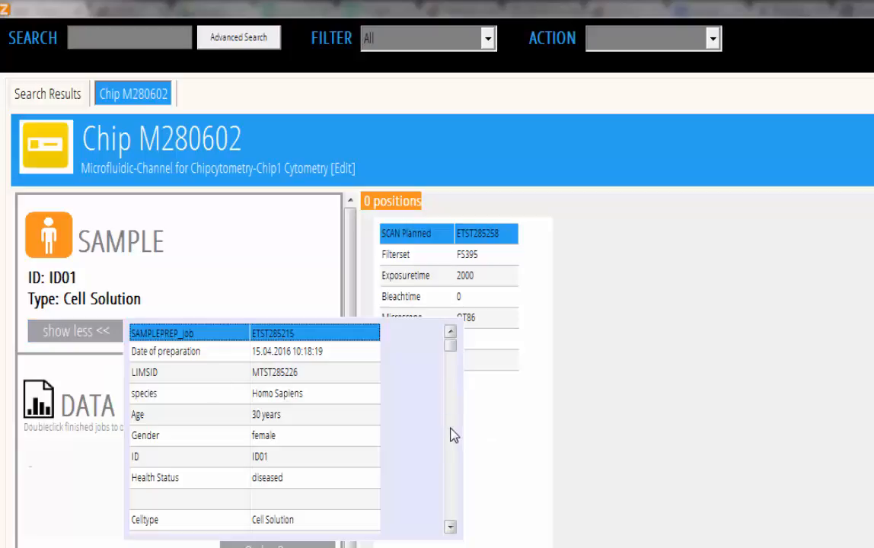
left_click(451, 527)
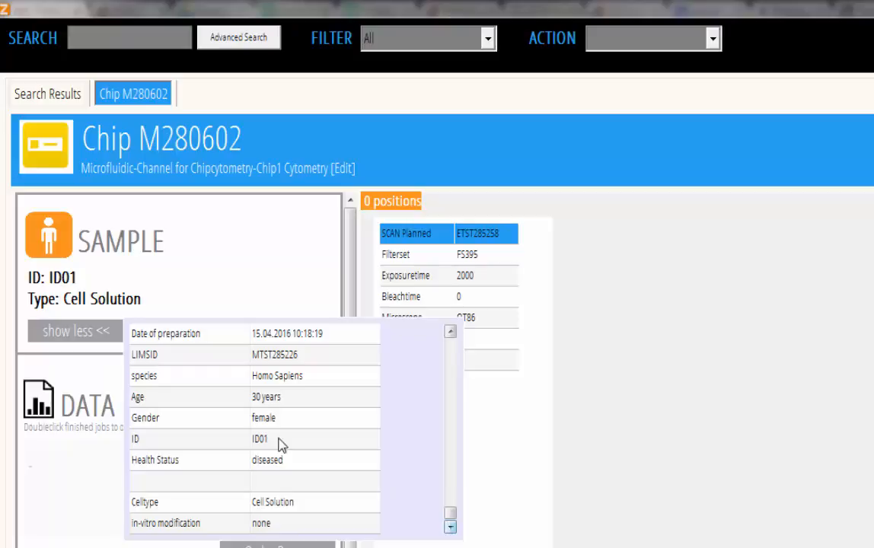
left_click(84, 333)
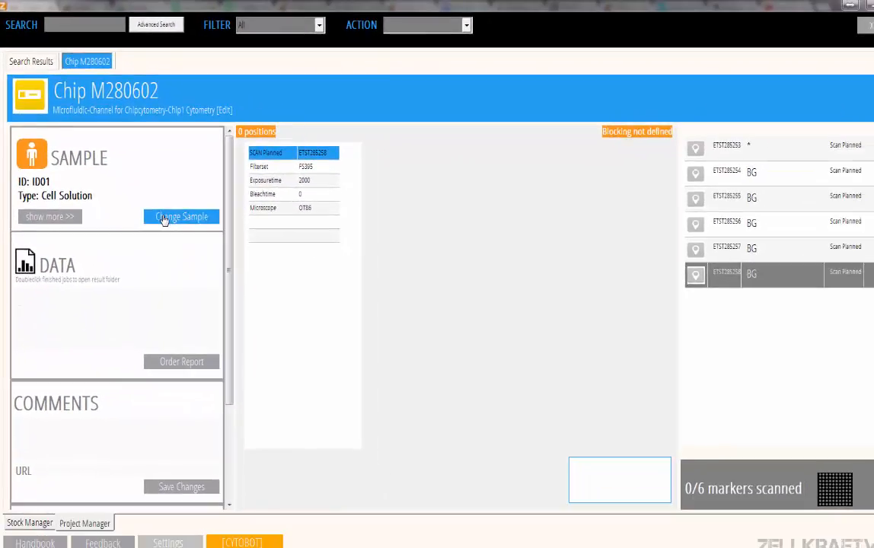
Open chip M280602's Change Sample overview twice, confirming with Ja, and close it each time
left_click(163, 219)
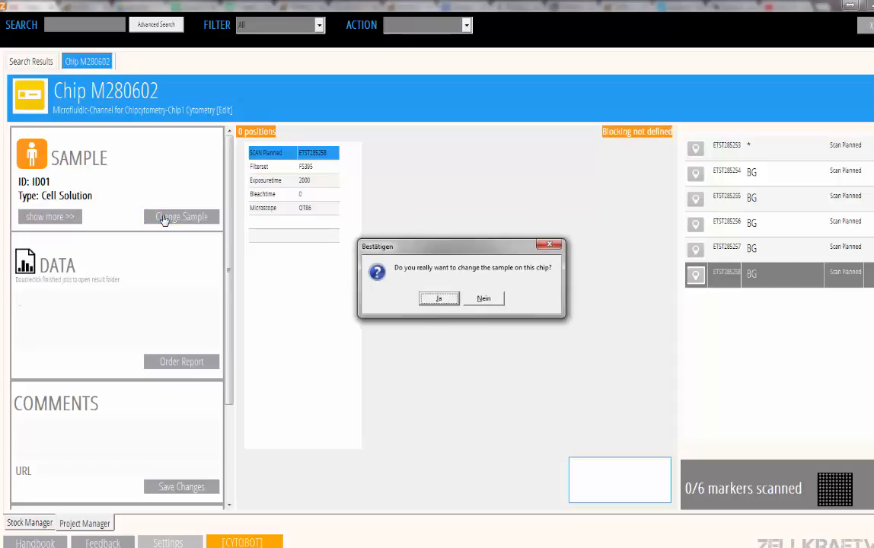
left_click(438, 301)
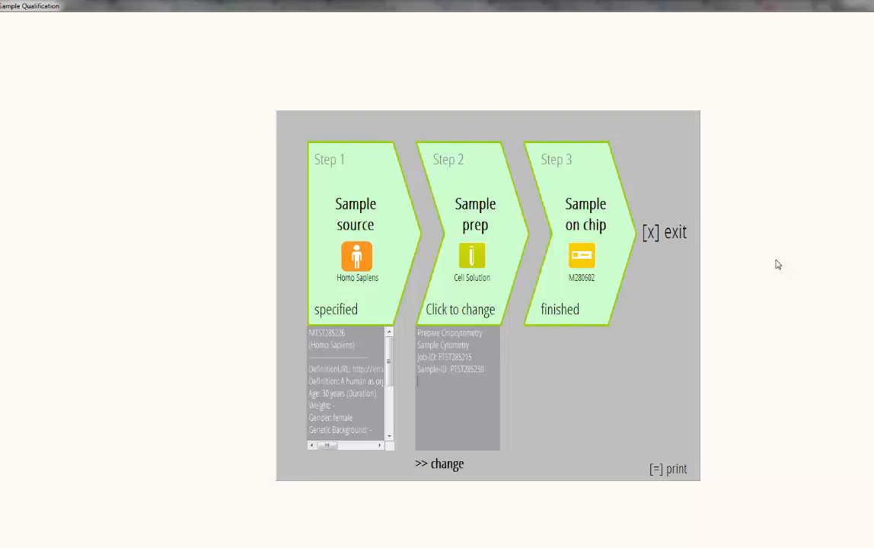
left_click(680, 237)
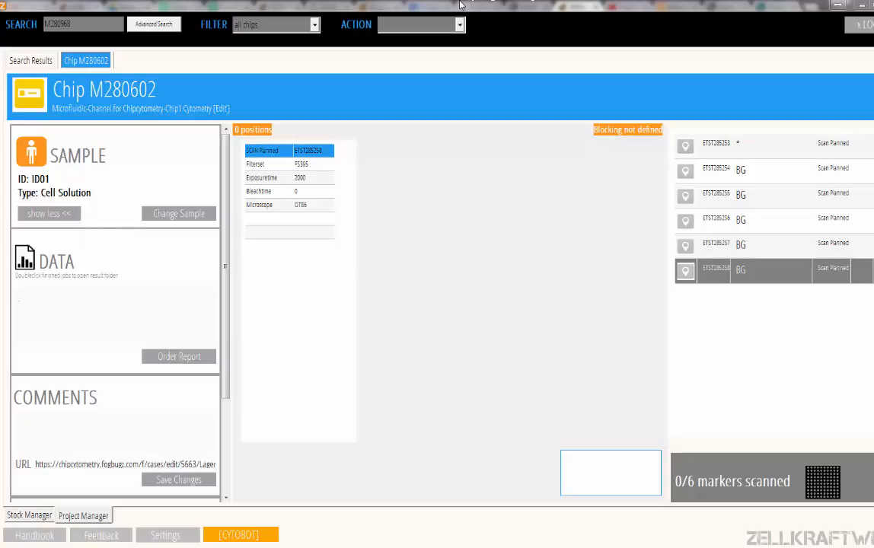
left_click(419, 22)
left_click(354, 296)
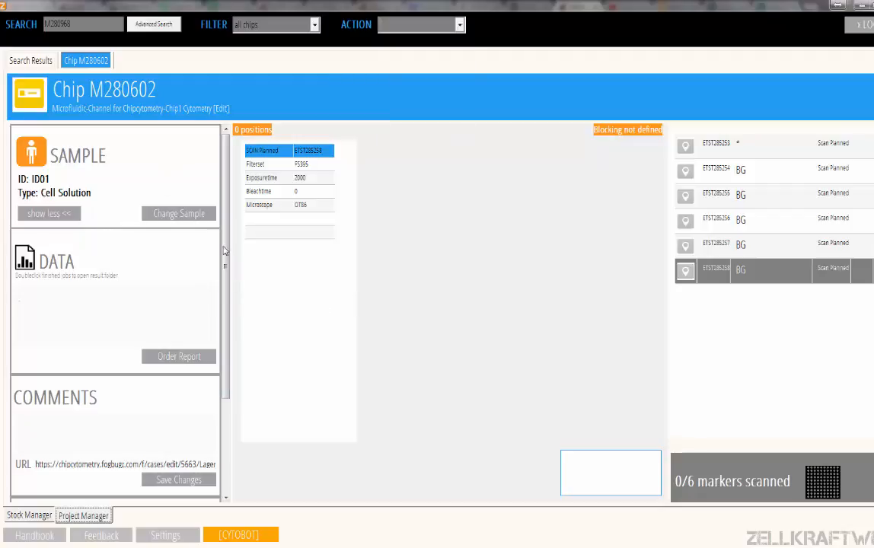
left_click(202, 217)
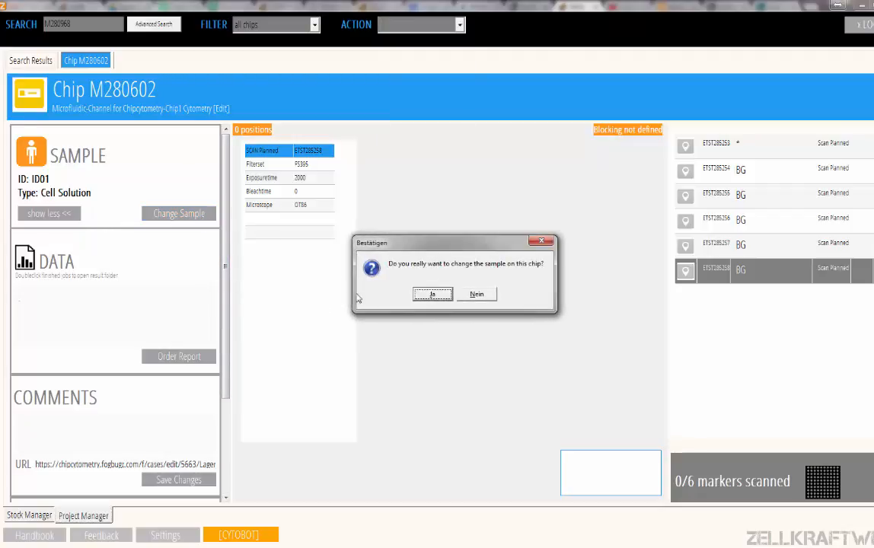
left_click(429, 294)
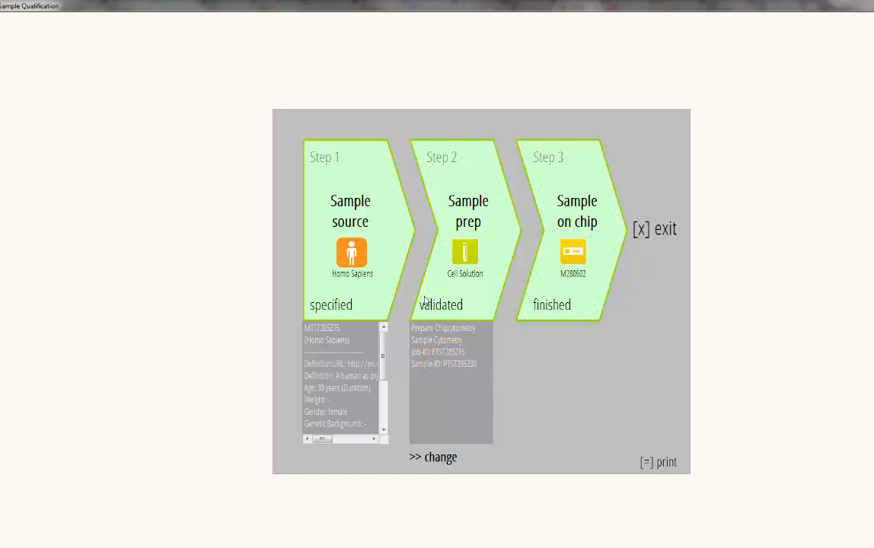
left_click(673, 230)
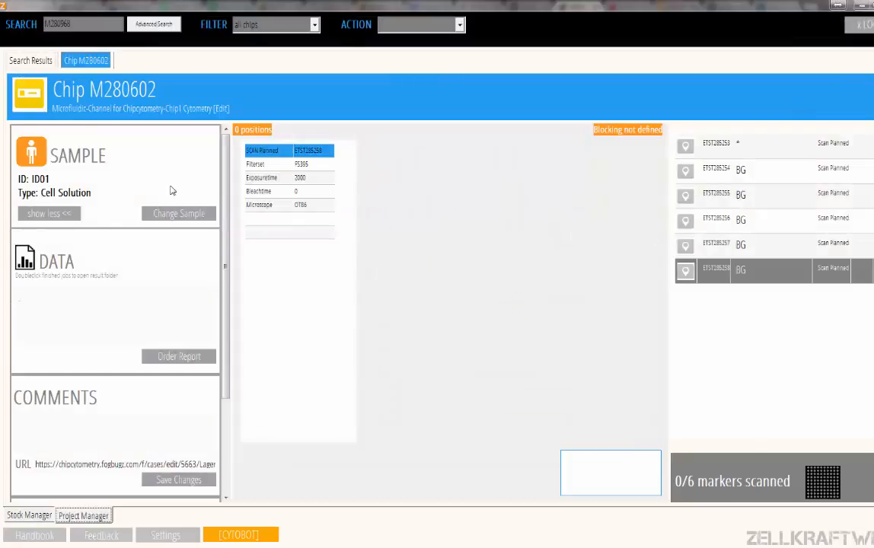
Search for chip M280968 and open it
left_click(91, 27)
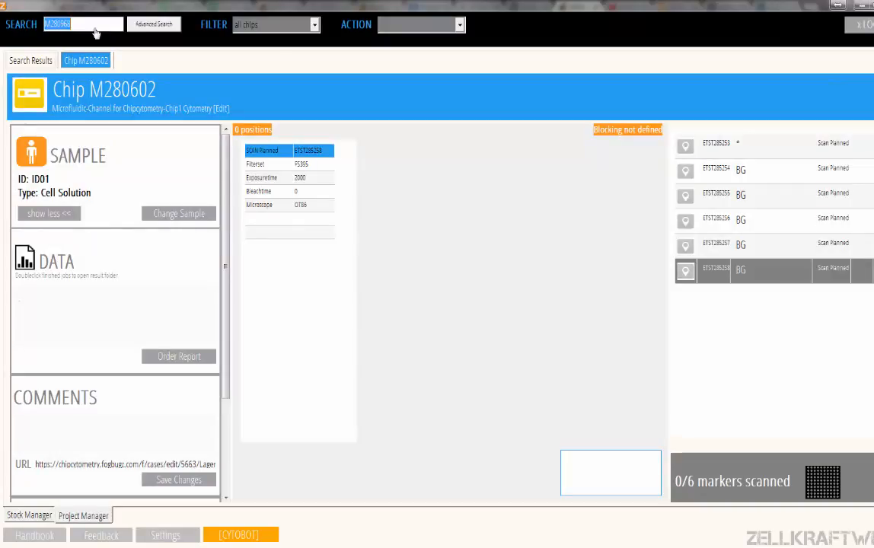
key("Return")
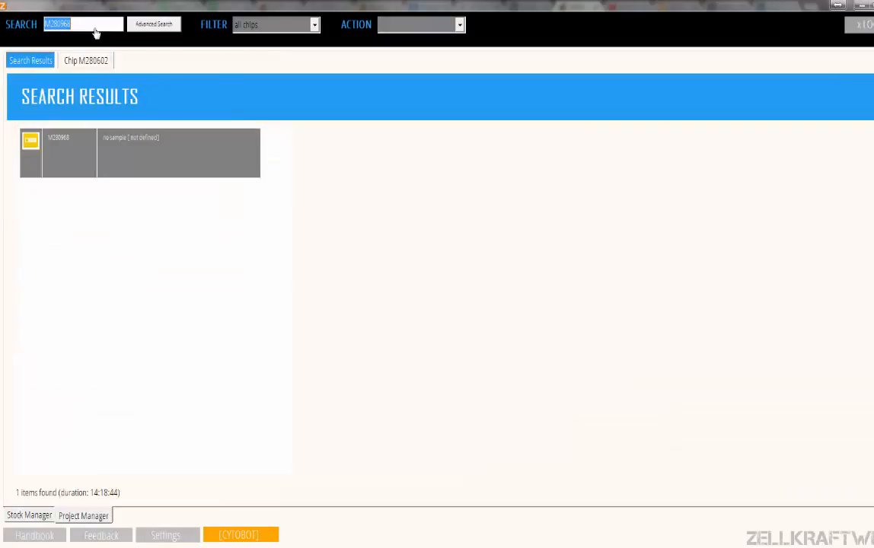
double_click(181, 144)
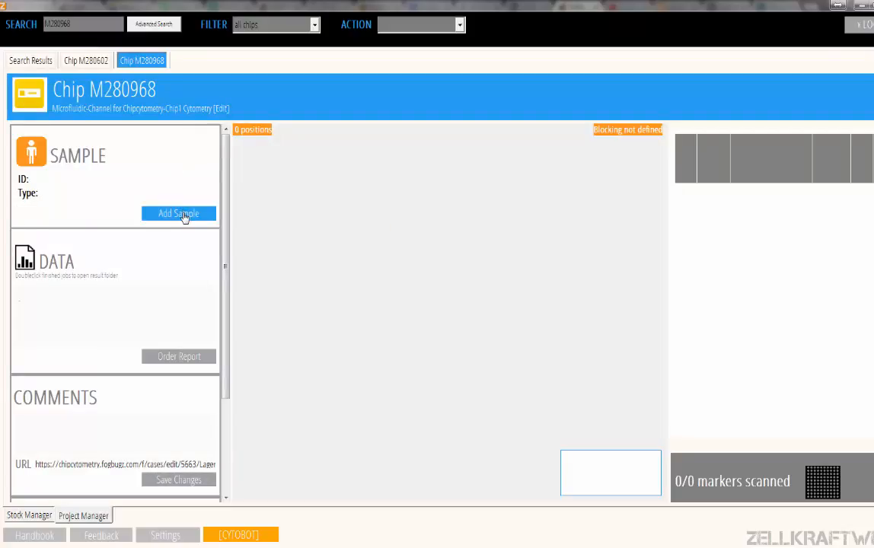
Add a Chipcytometry Cell Solution sample to the chip, choosing to select it from the database
left_click(182, 214)
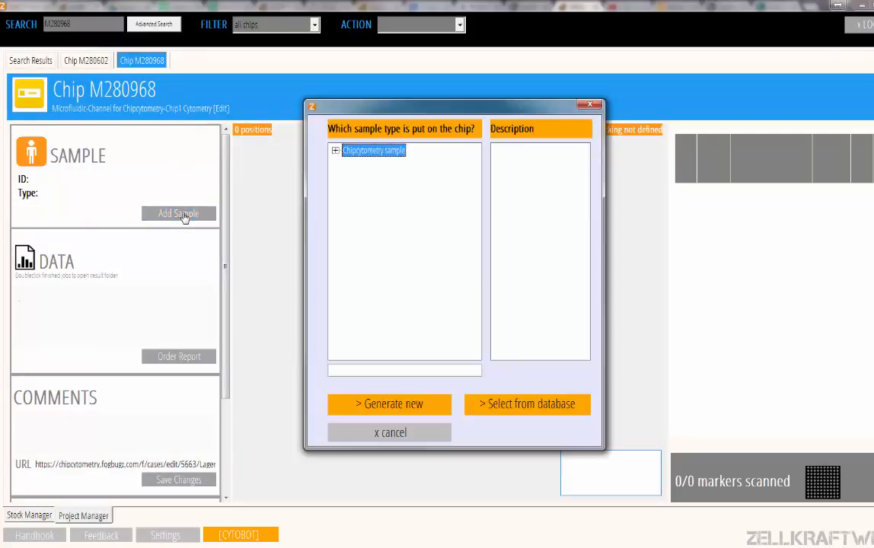
left_click(336, 152)
left_click(379, 179)
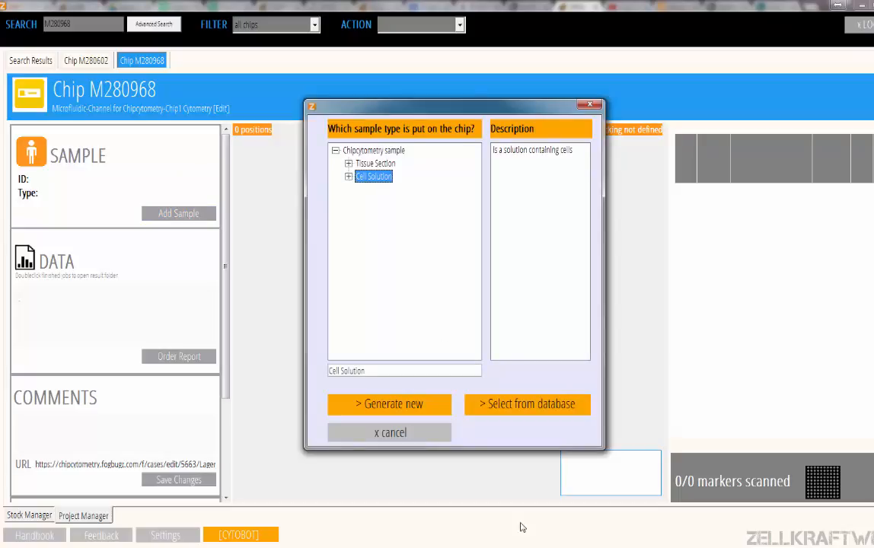
left_click(564, 412)
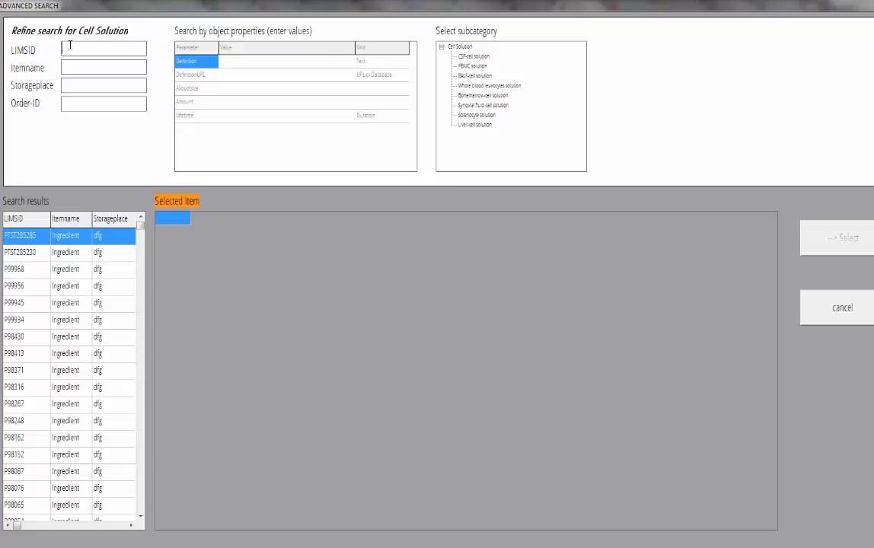
Attach cell solution PTST285230 to chip M280968, then start Step 3 Sample on chip, answering Ja to fixation
left_click(69, 45)
type("PTST285230")
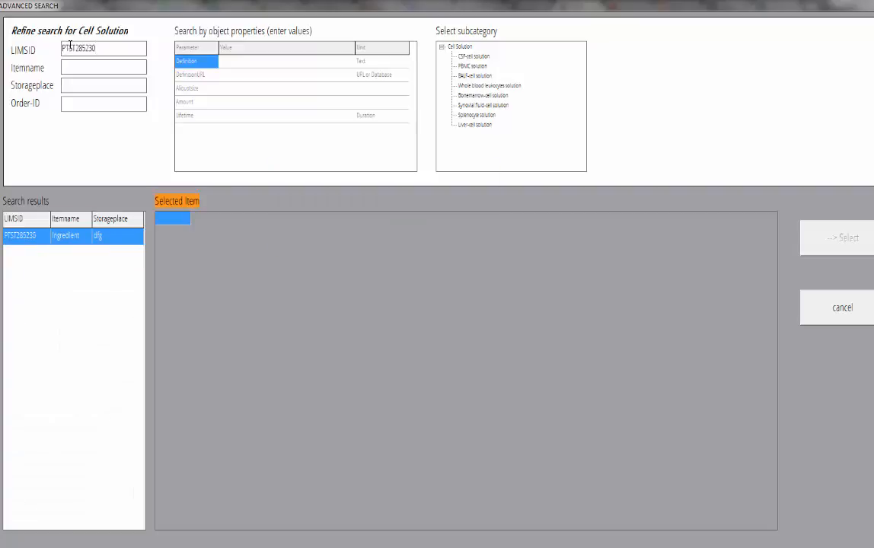
left_click(73, 240)
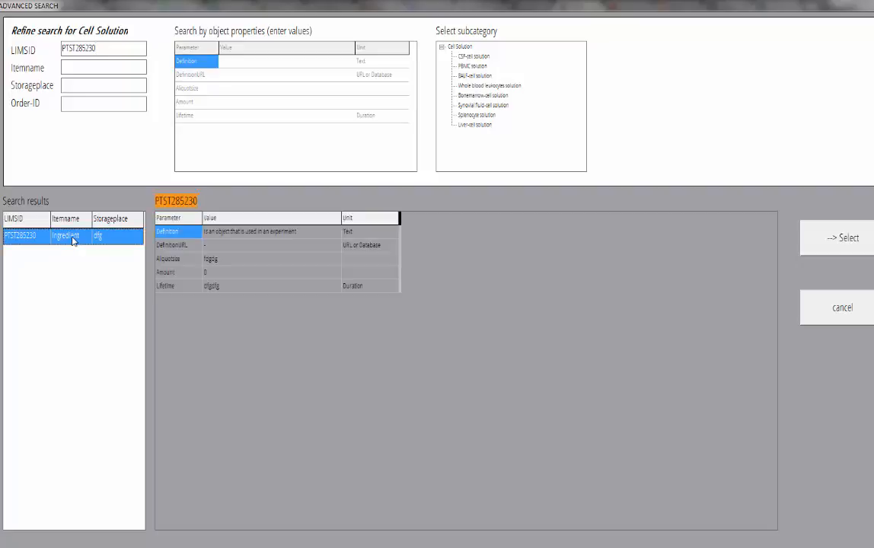
left_click(867, 242)
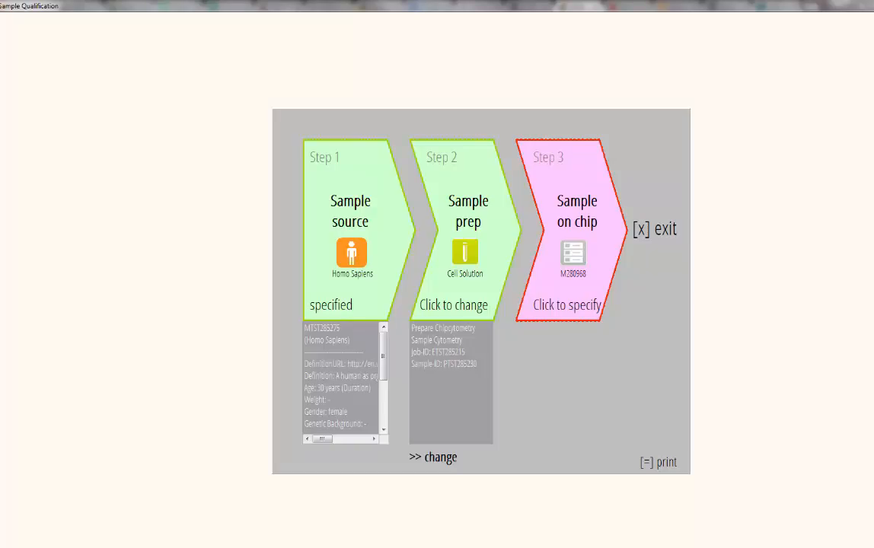
left_click(579, 247)
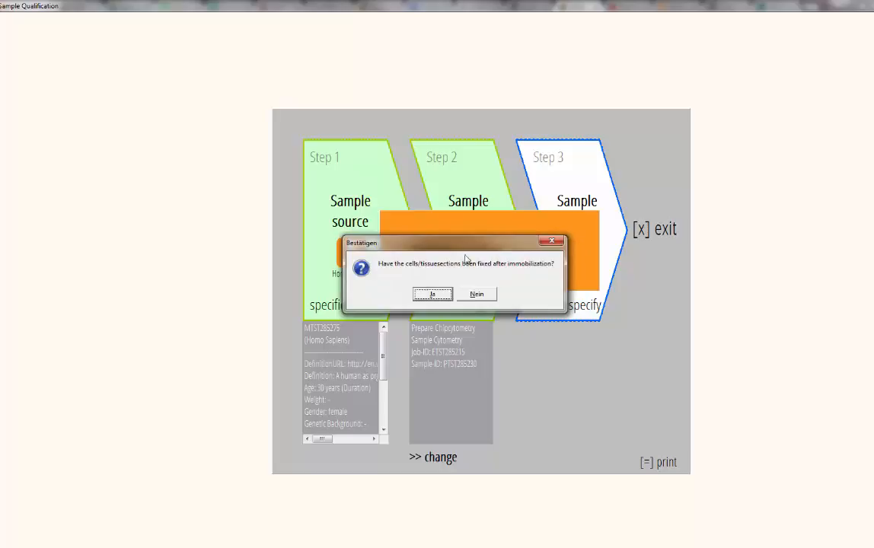
left_click(433, 293)
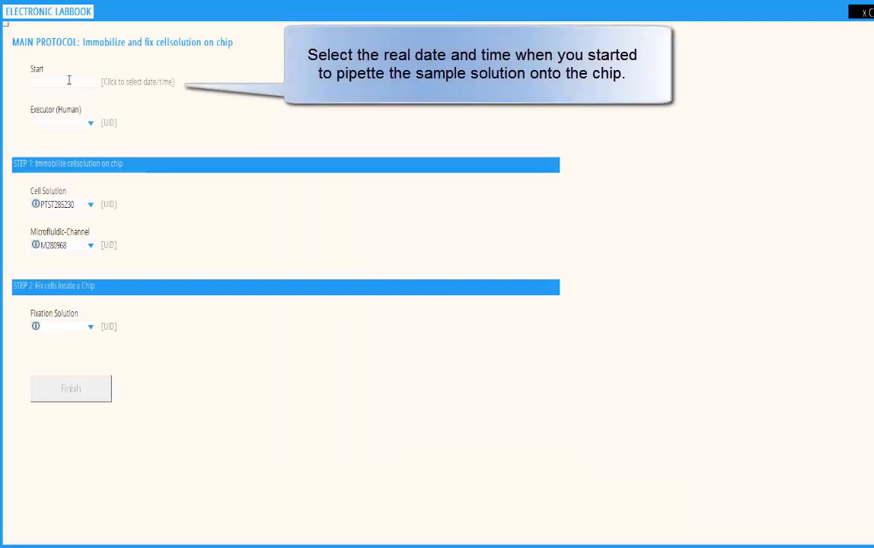
Set the protocol start date/time and enter the executor's user ID
left_click(70, 81)
left_click(562, 280)
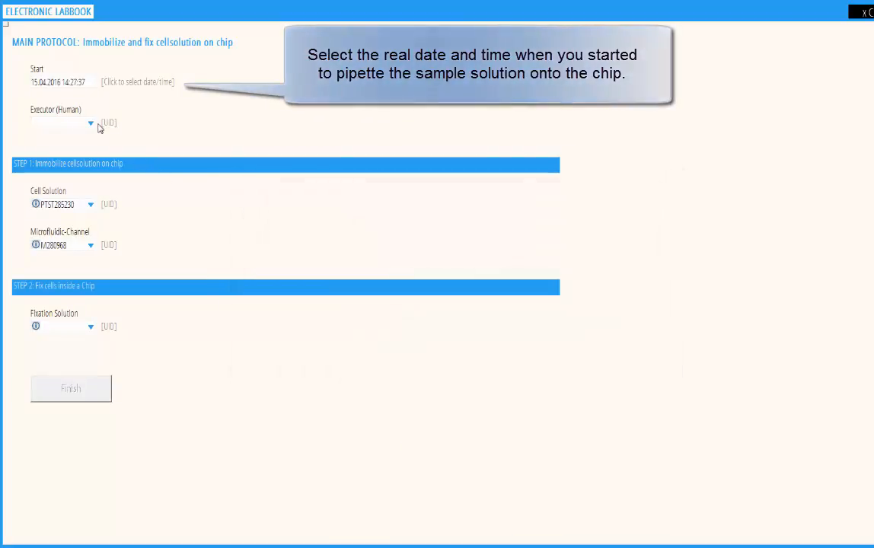
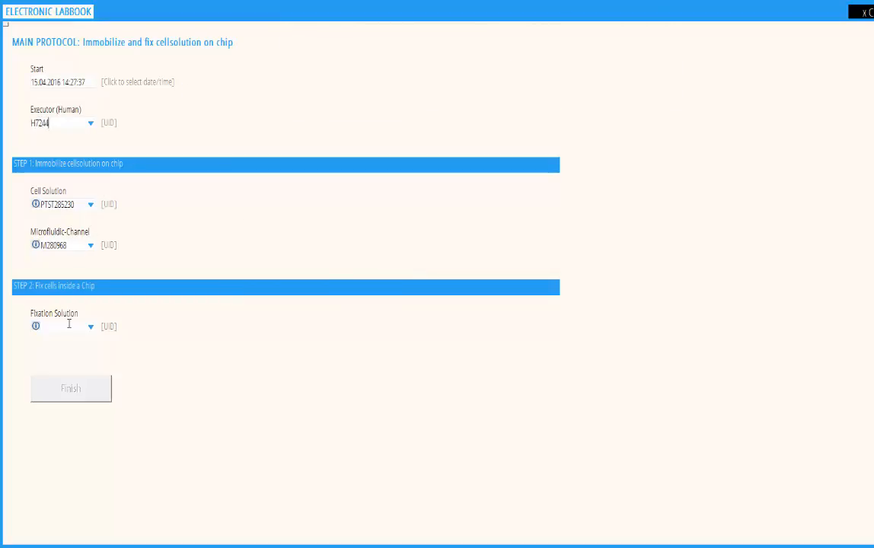
Choose ZELLKRAFTWERK Fixation Buffer M285231 from the database, finish the protocol, and add an FSPerCP scan
left_click(93, 328)
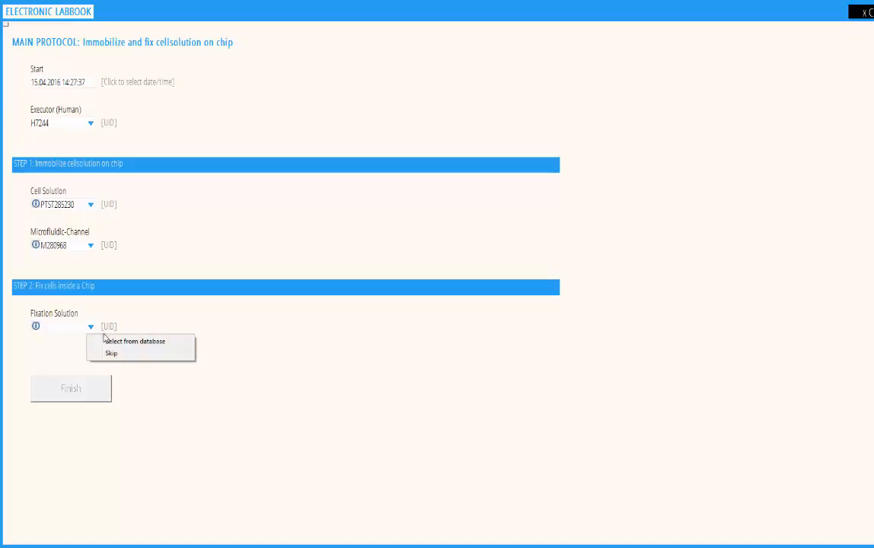
left_click(111, 341)
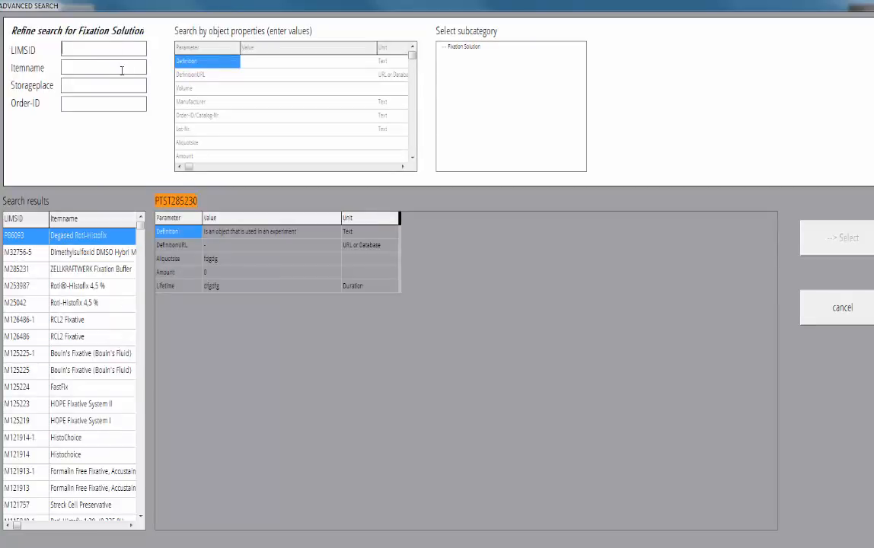
left_click(122, 69)
type("fixat")
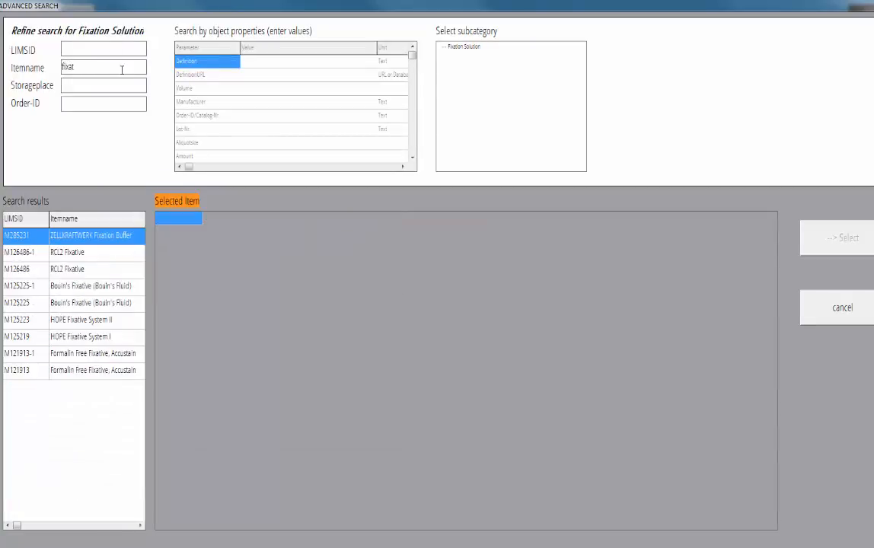
left_click(108, 241)
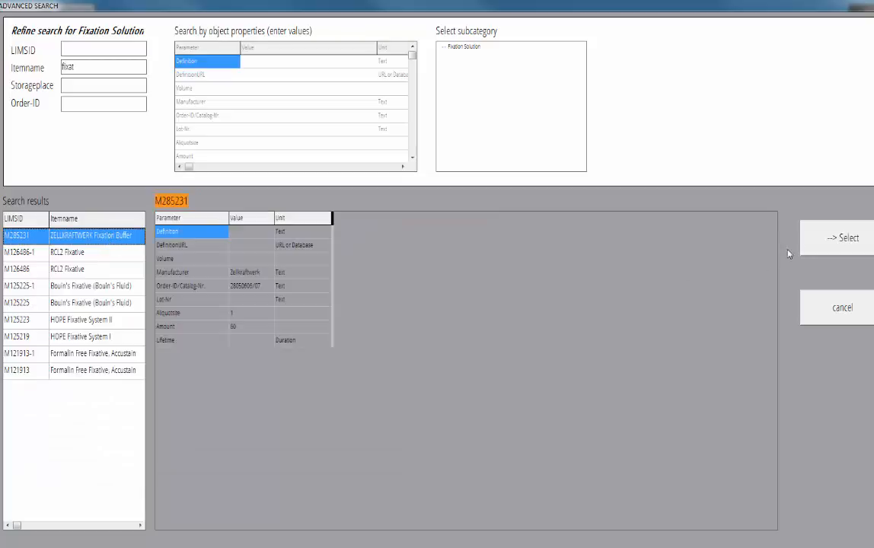
left_click(827, 236)
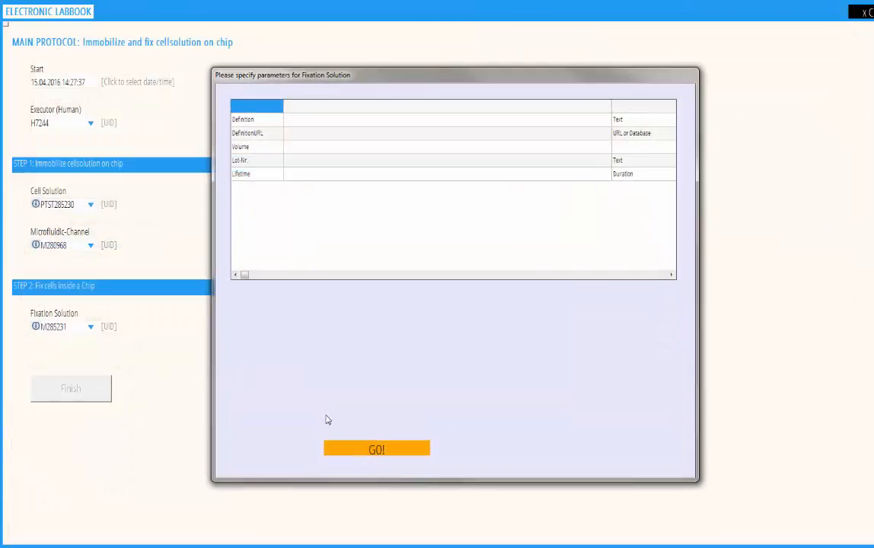
left_click(388, 450)
left_click(70, 389)
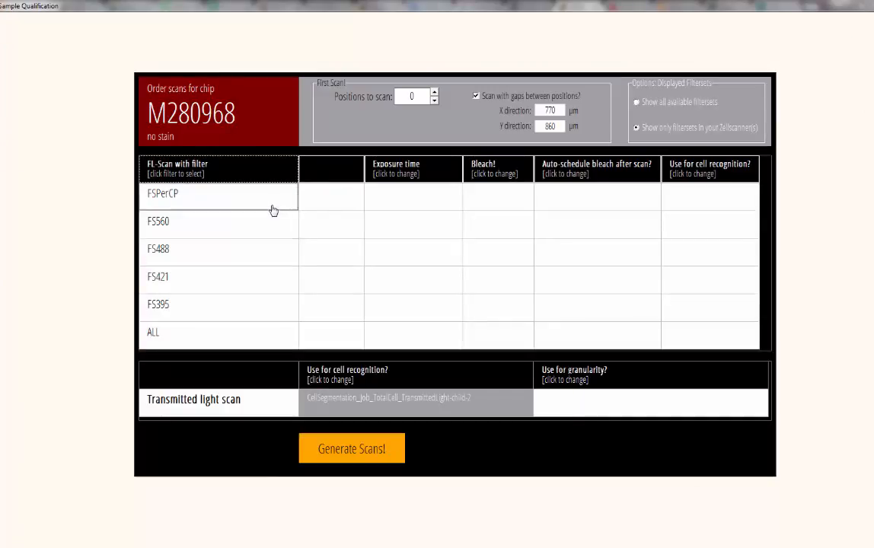
left_click(272, 207)
Add FS560, FS488, FS421, FS395 and ALL scans at 10 positions, generate them, and exit to the chip
left_click(259, 228)
left_click(245, 257)
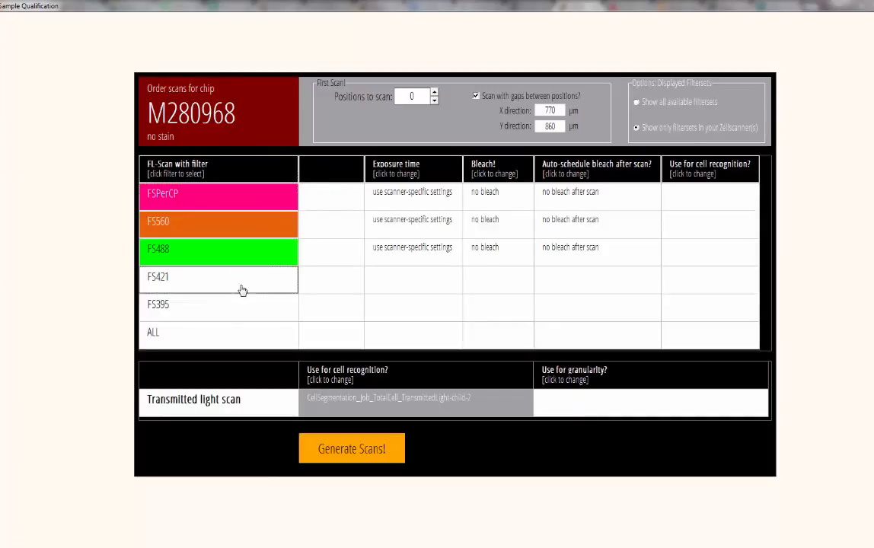
left_click(239, 289)
left_click(234, 307)
left_click(228, 347)
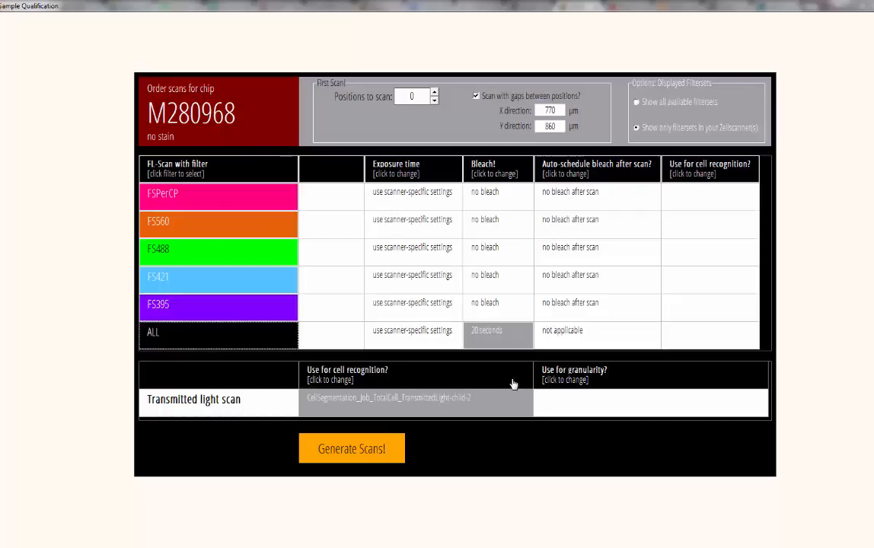
double_click(411, 95)
type("10")
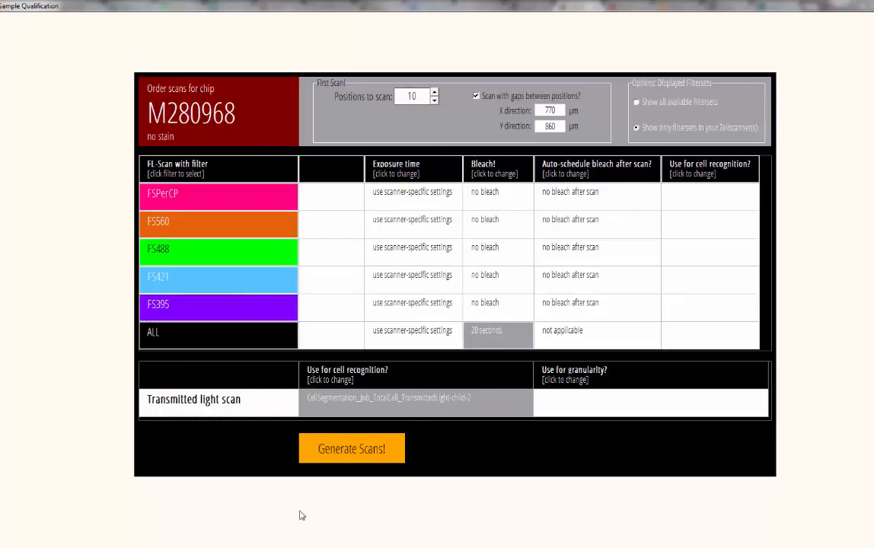
left_click(349, 454)
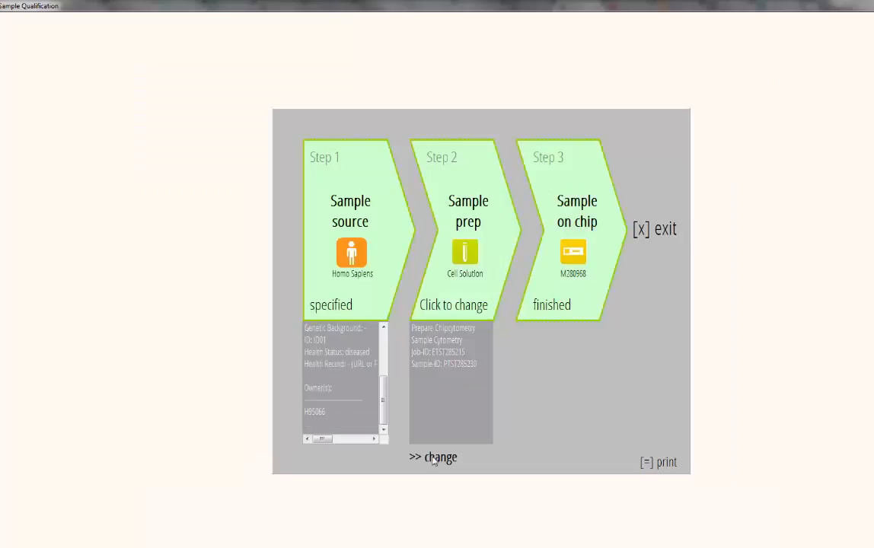
left_click(665, 227)
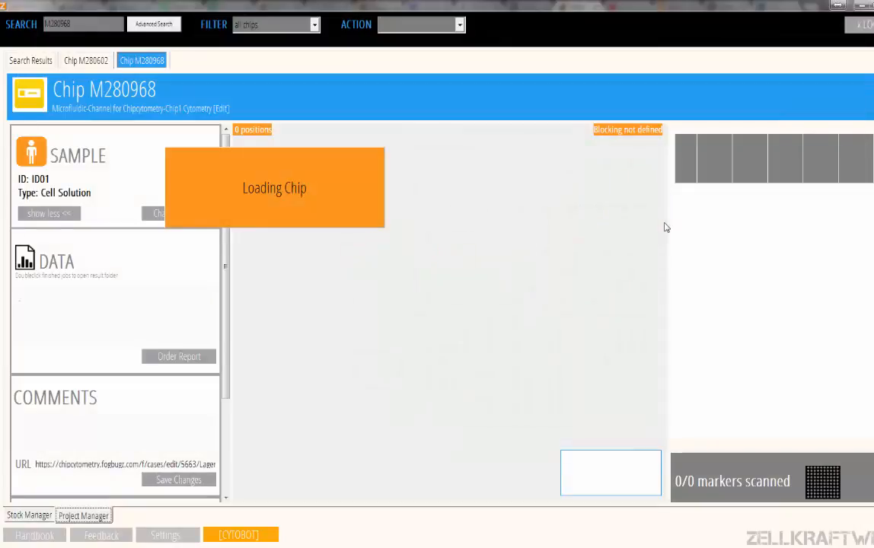